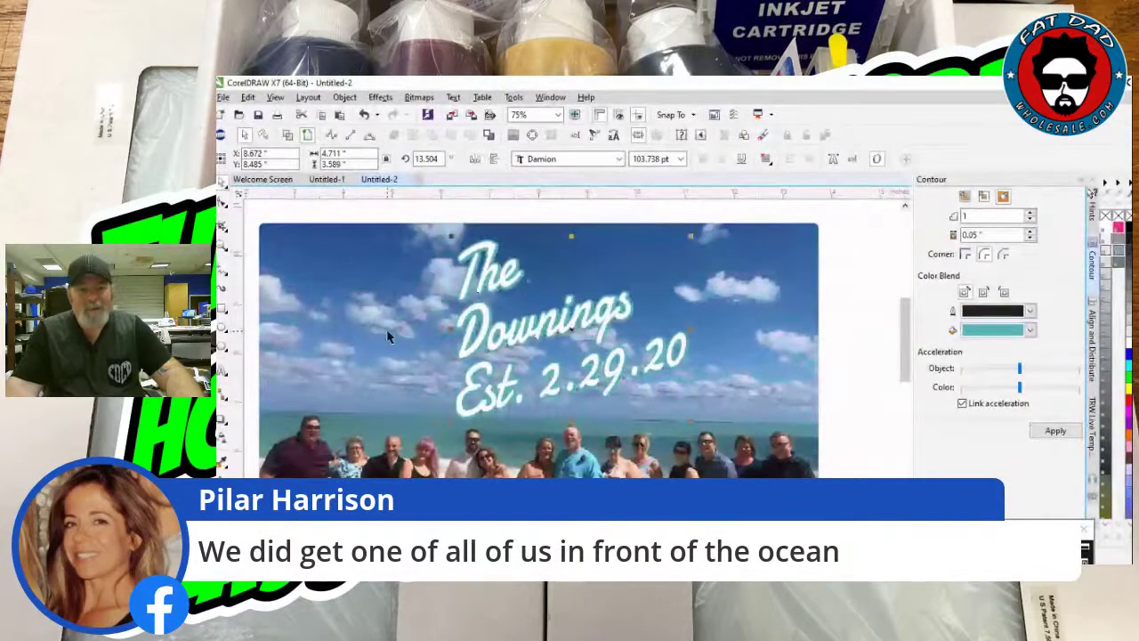
Center the three-line family name and date text horizontally on the beach photo using the Design Wizard alignment.
scroll(389, 339, down, 2)
scroll(406, 322, up, 2)
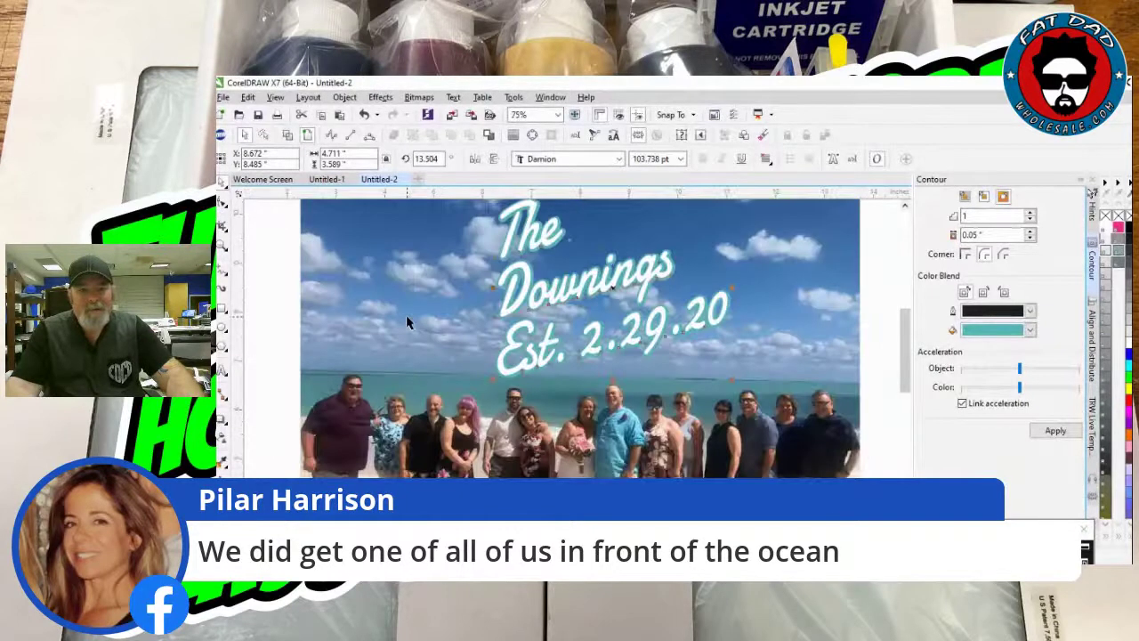
drag(442, 316, 405, 289)
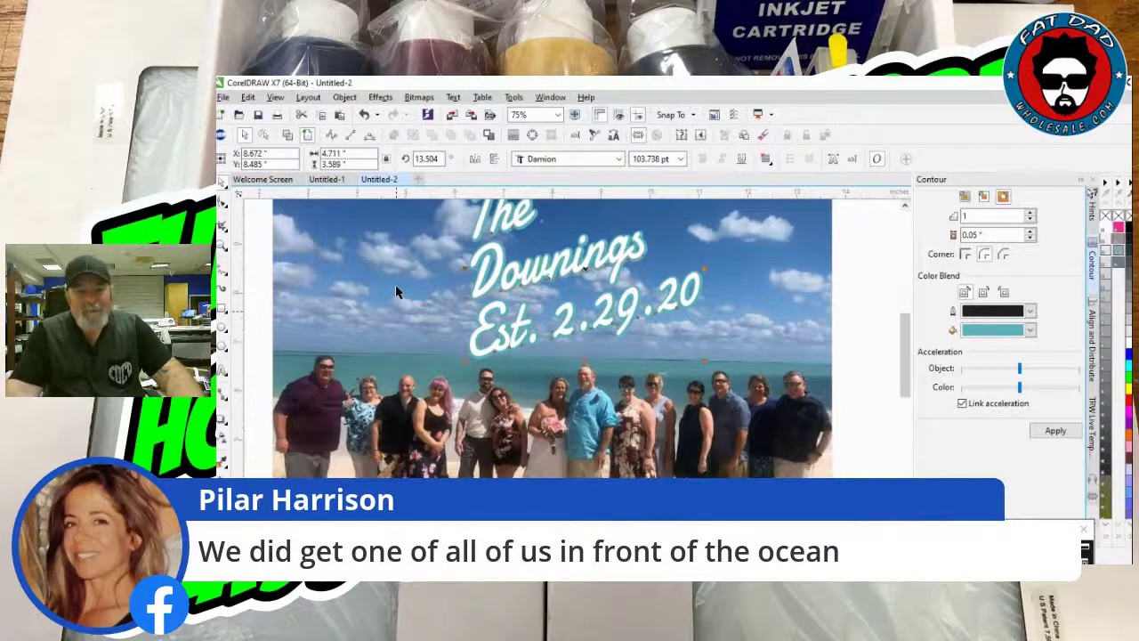
scroll(401, 294, down, 2)
scroll(446, 329, up, 2)
click(427, 300)
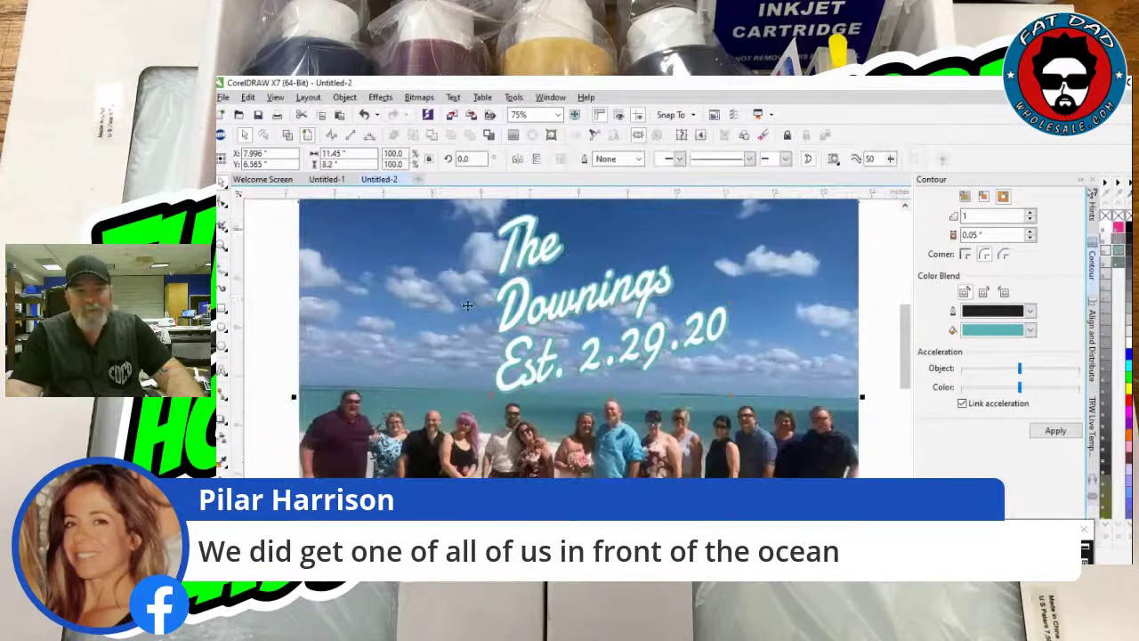
click(446, 294)
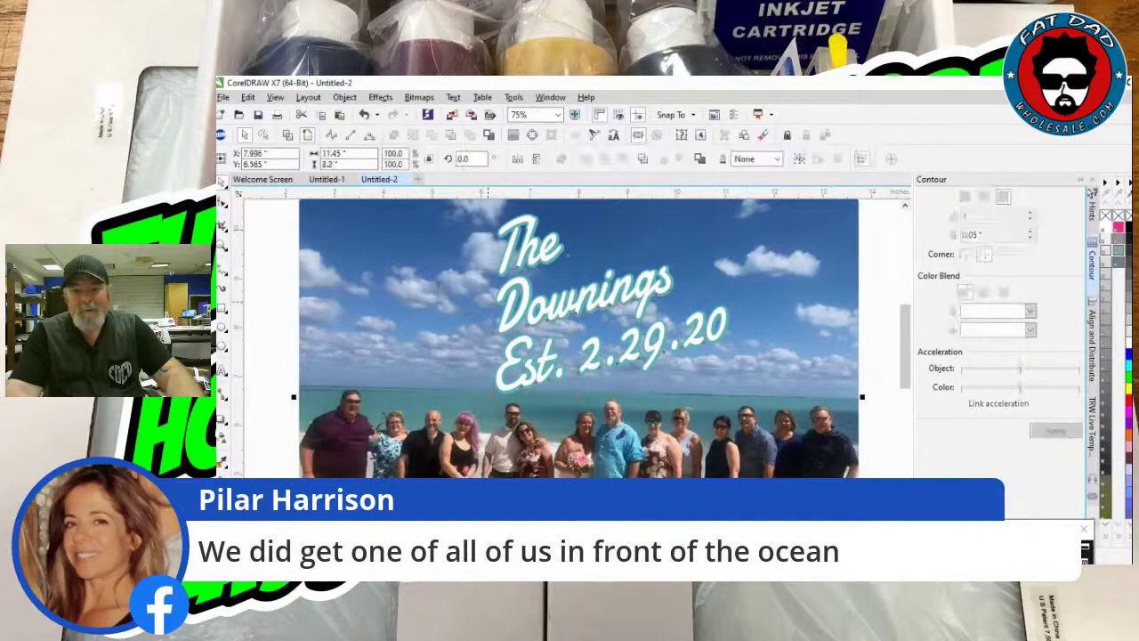
drag(952, 530, 960, 434)
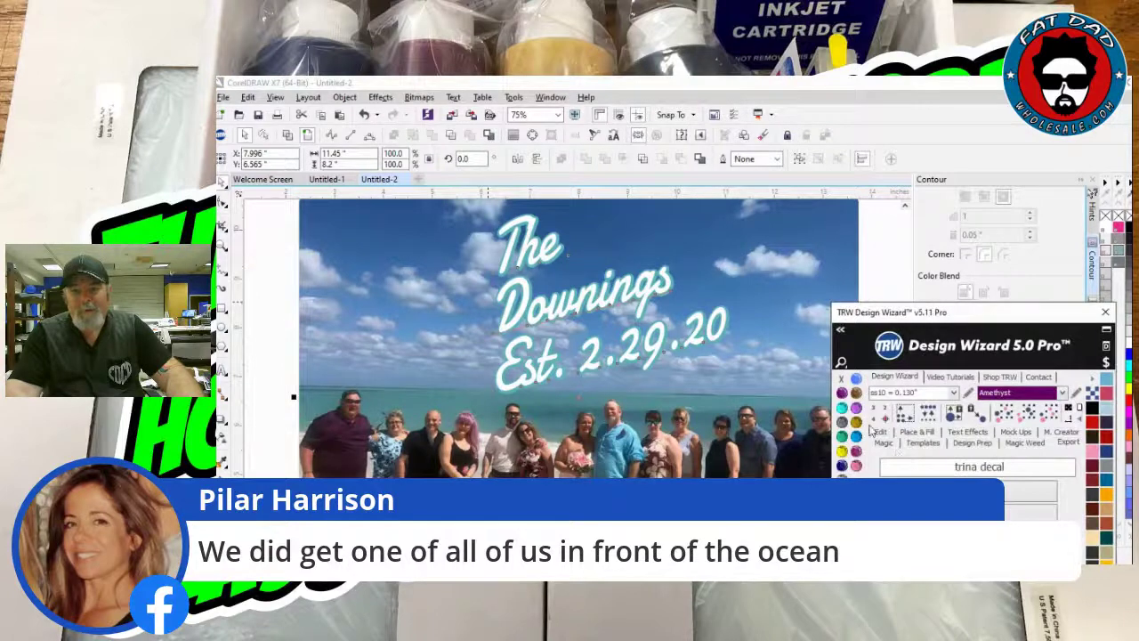
click(871, 431)
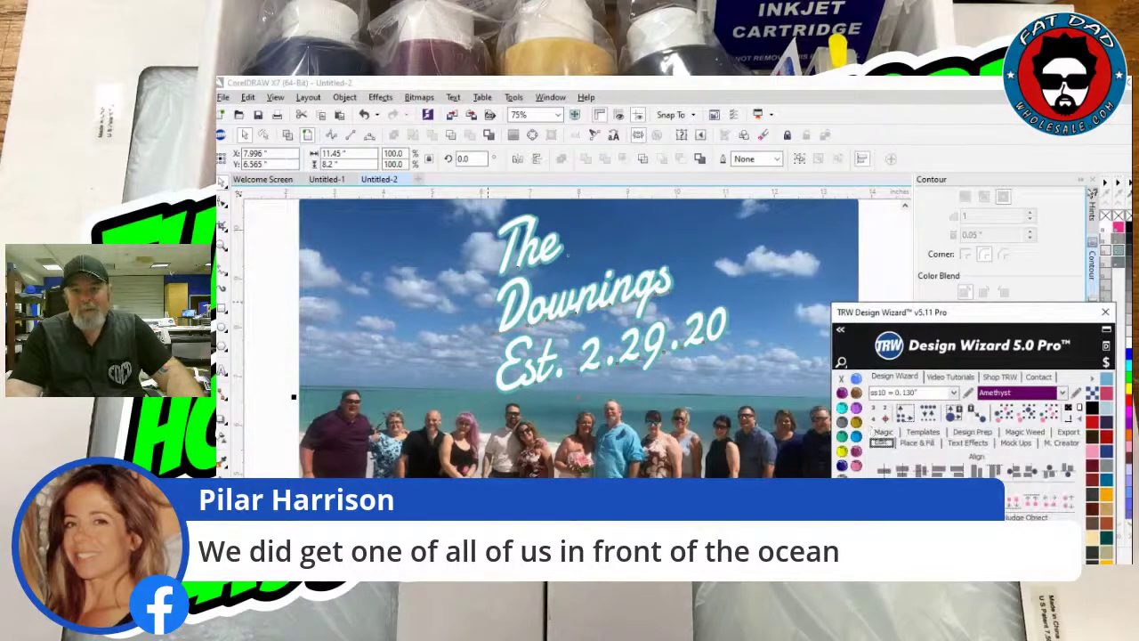
click(901, 470)
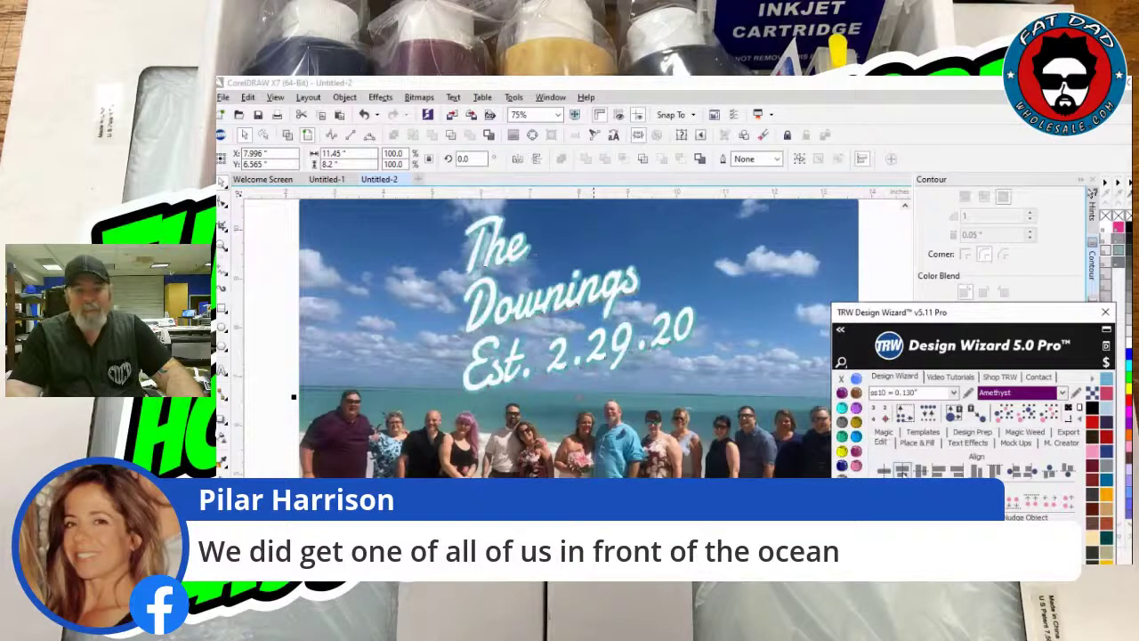
scroll(488, 359, down, 1)
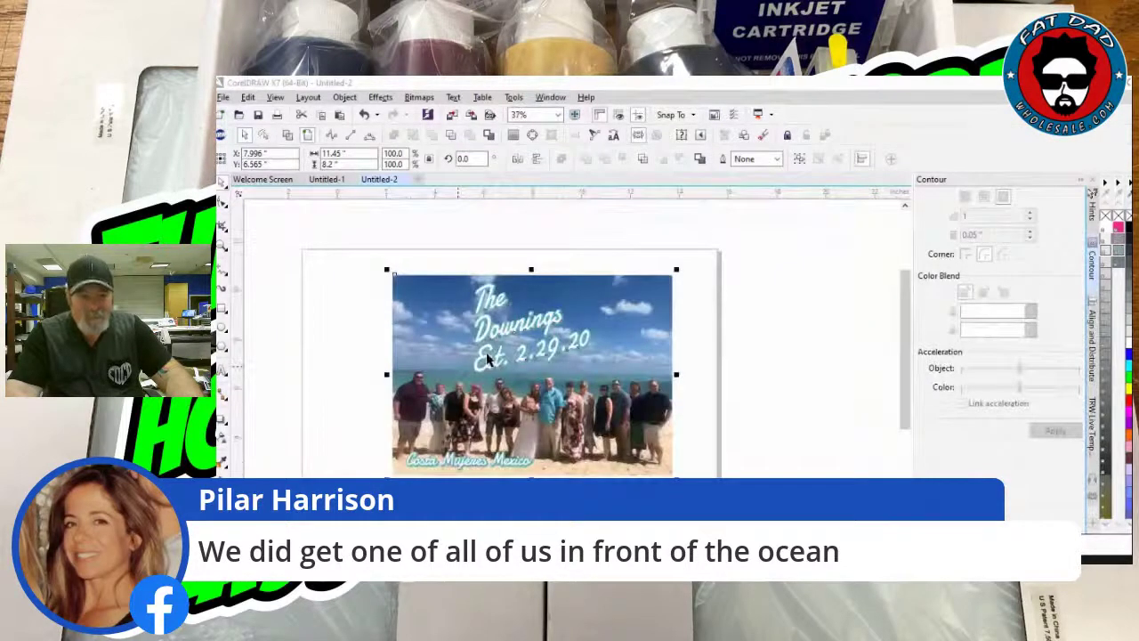
click(364, 350)
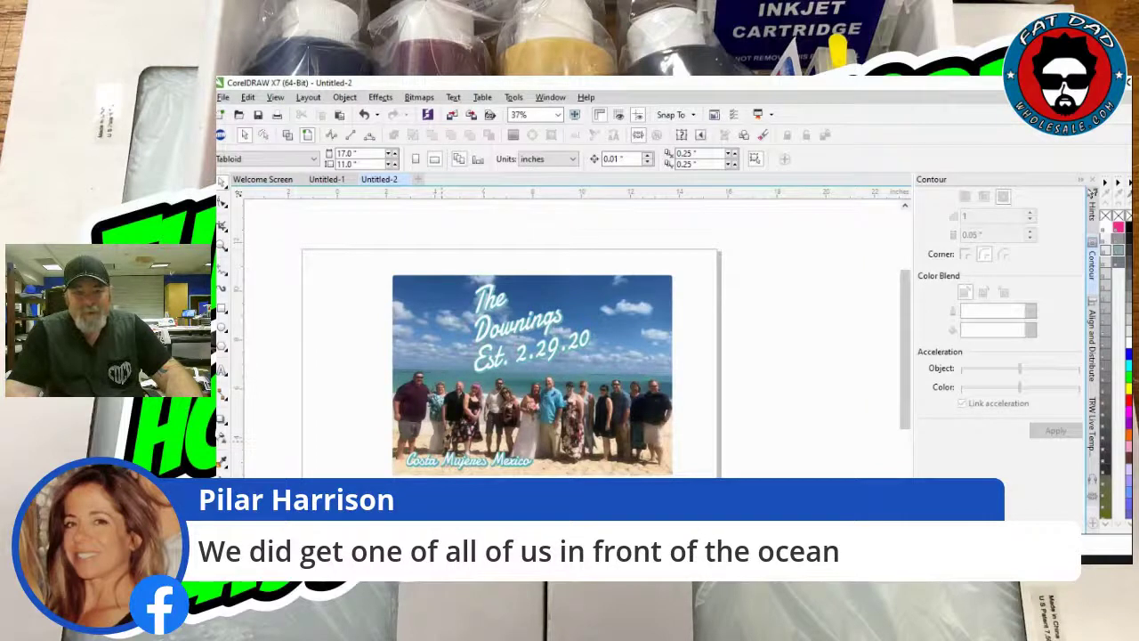
scroll(434, 383, up, 1)
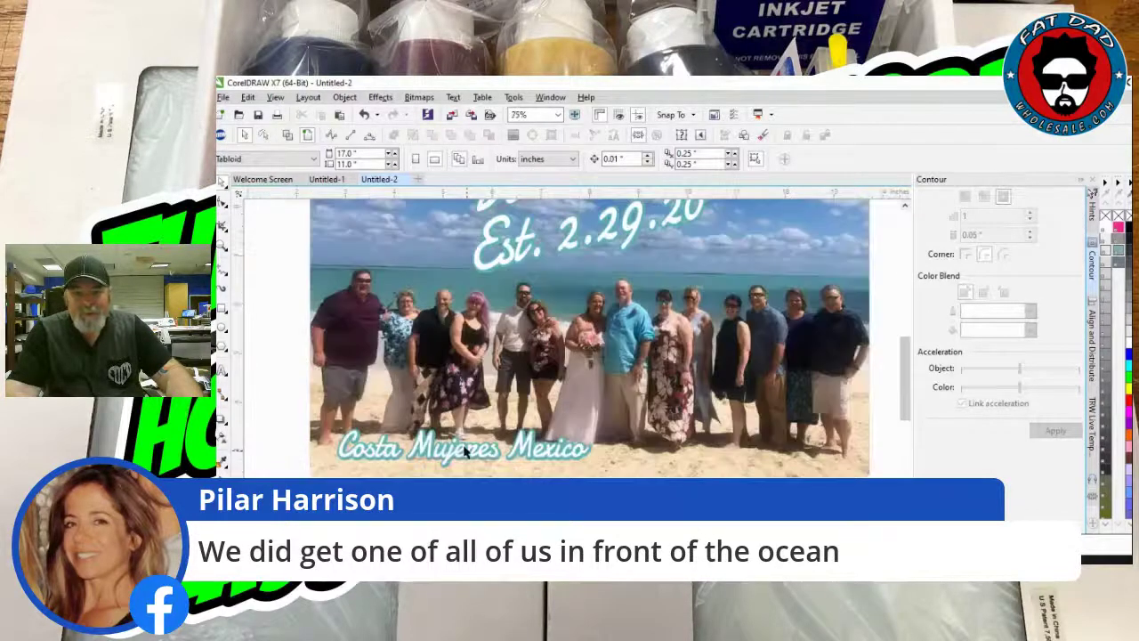
scroll(574, 450, down, 1)
scroll(573, 450, up, 1)
scroll(565, 450, down, 1)
scroll(572, 452, up, 1)
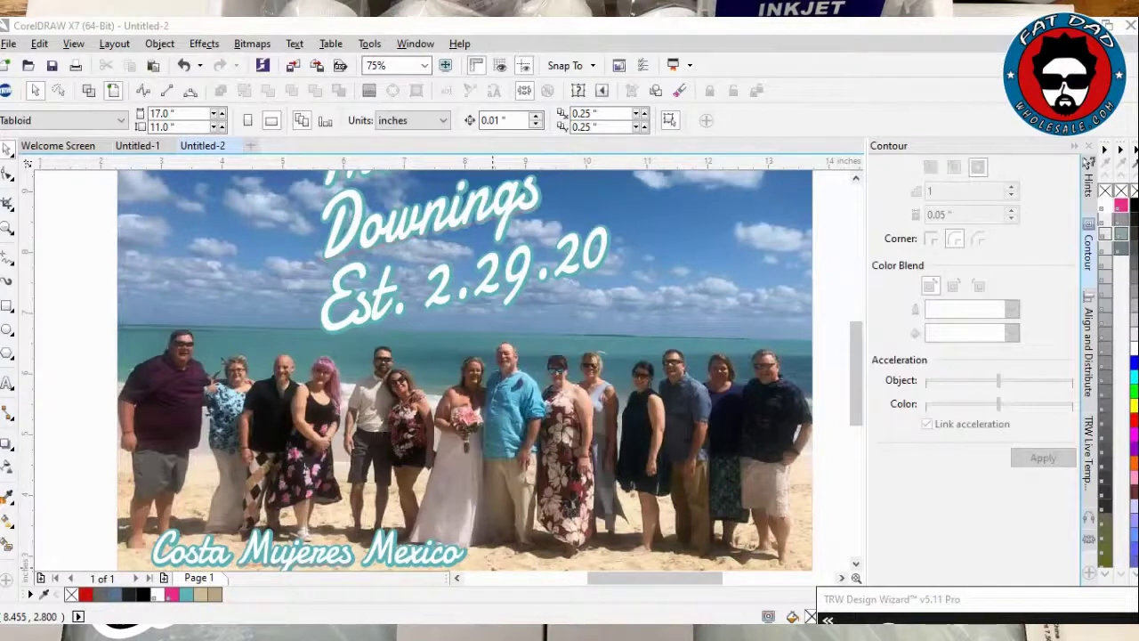
Shift the three-line title text slightly right and down within the photo's sky, to about X 8.38, Y 8.35 inches.
scroll(301, 272, down, 1)
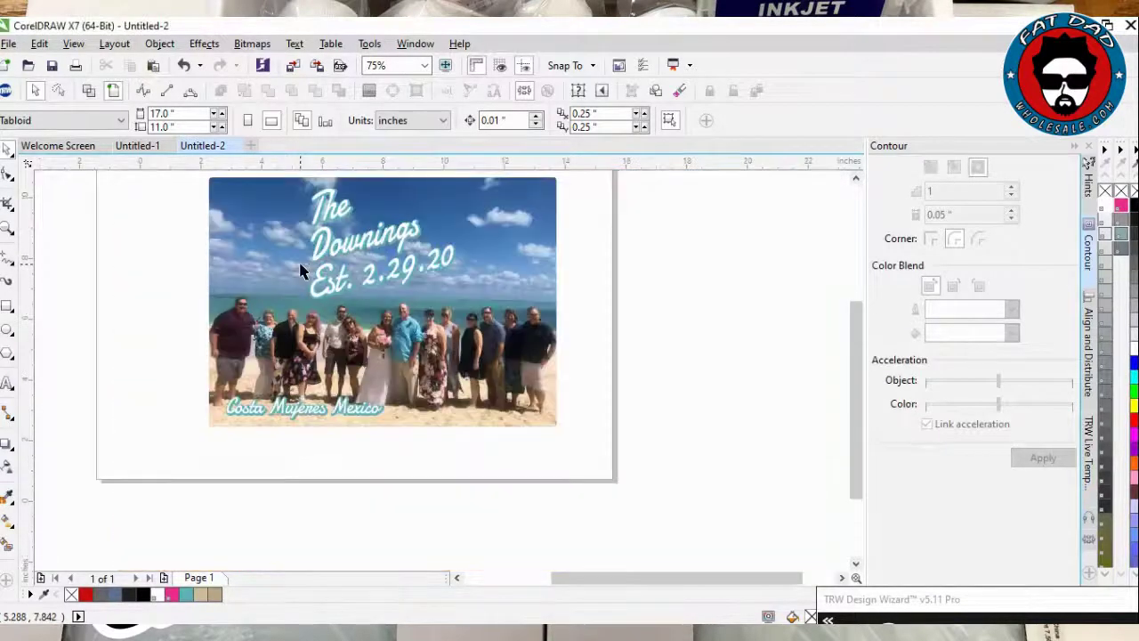
scroll(338, 324, up, 1)
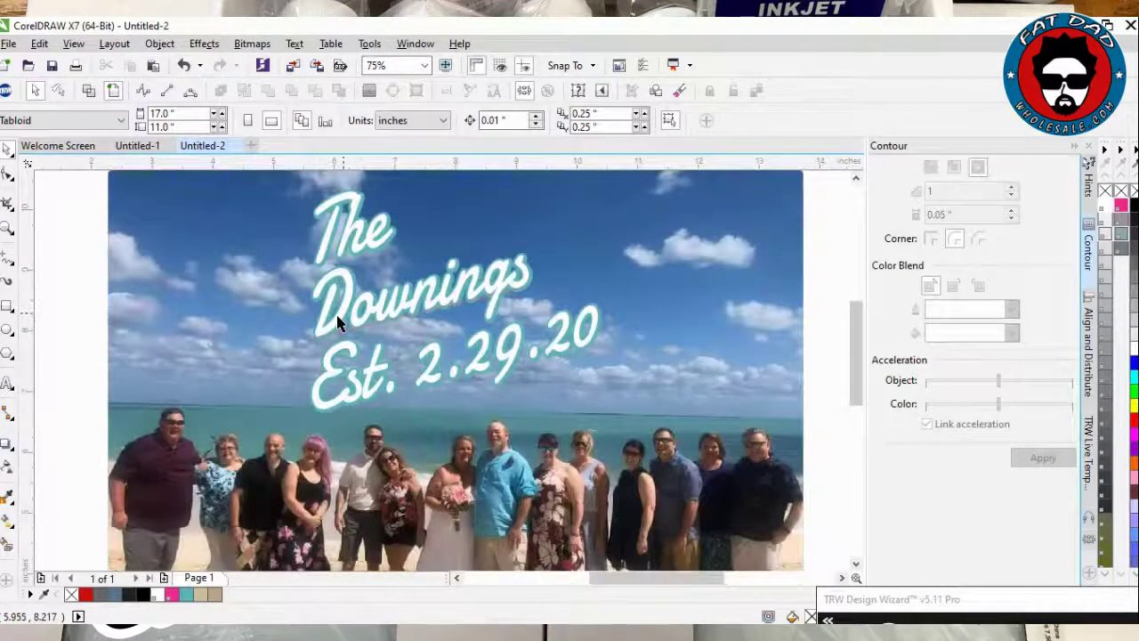
click(337, 324)
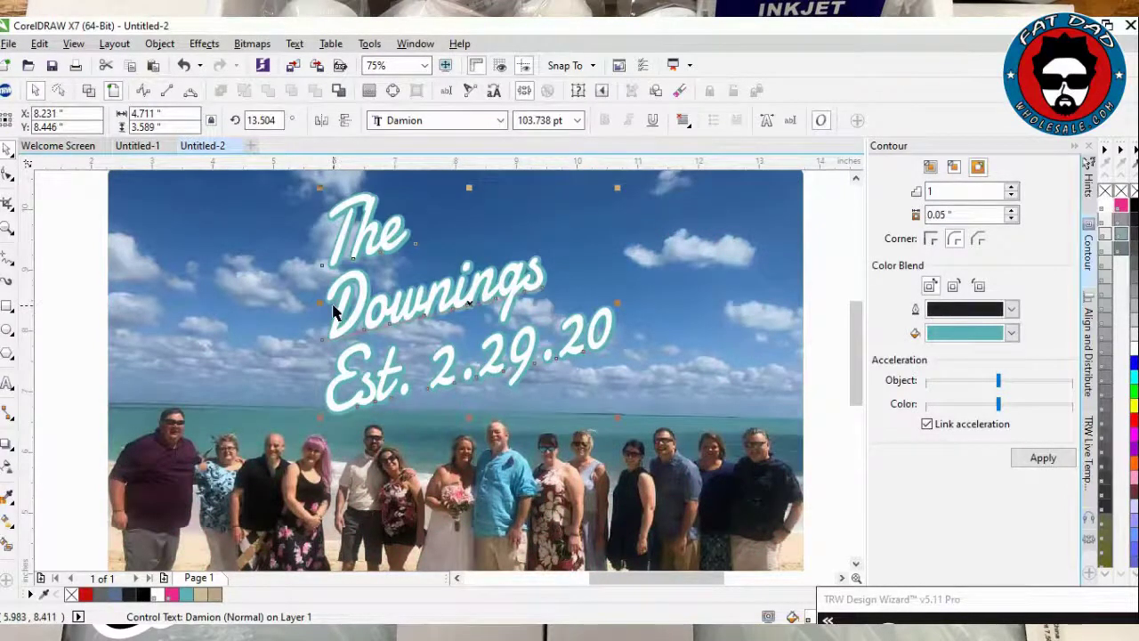
drag(391, 305, 401, 311)
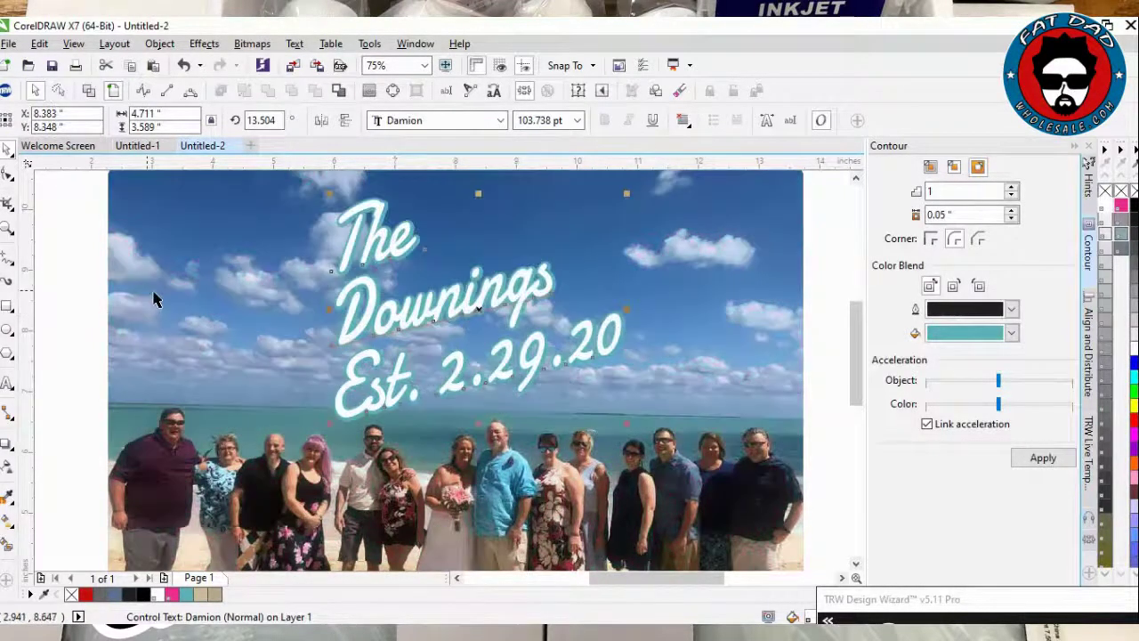
Add the artistic text "Friends are the Family you choose" over the sky of the photo.
scroll(153, 300, down, 2)
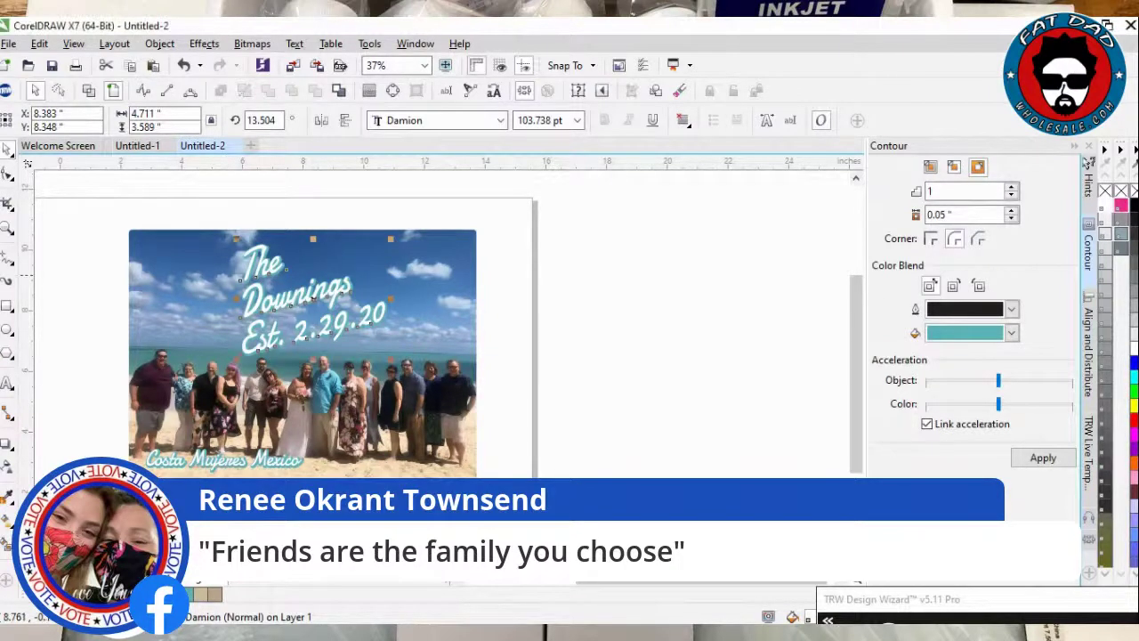
click(90, 286)
key(F8)
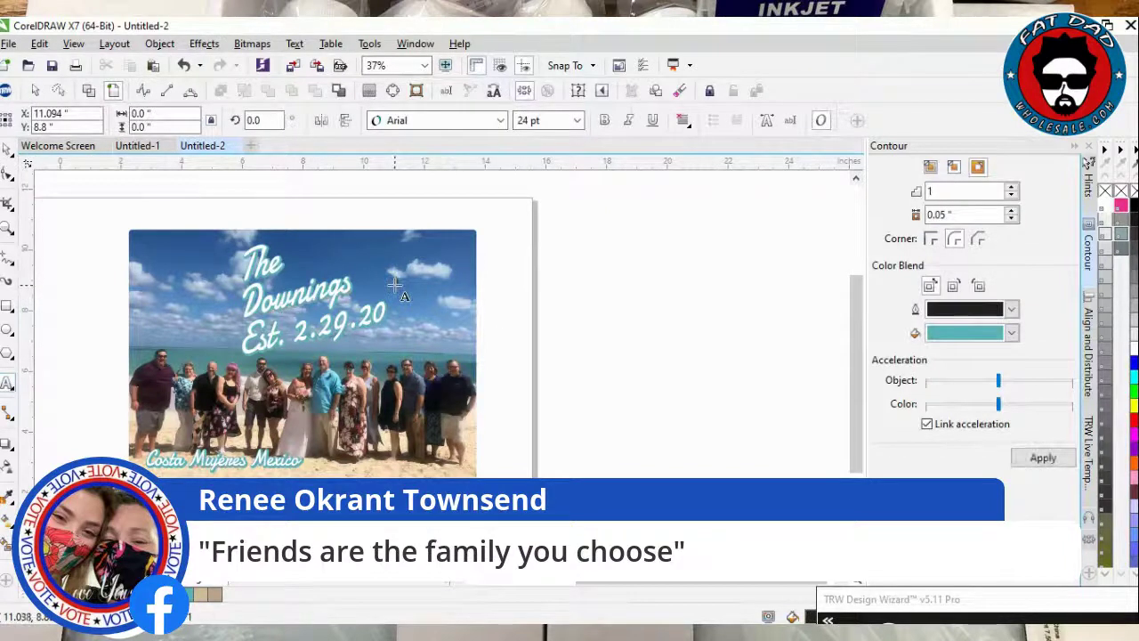
click(395, 285)
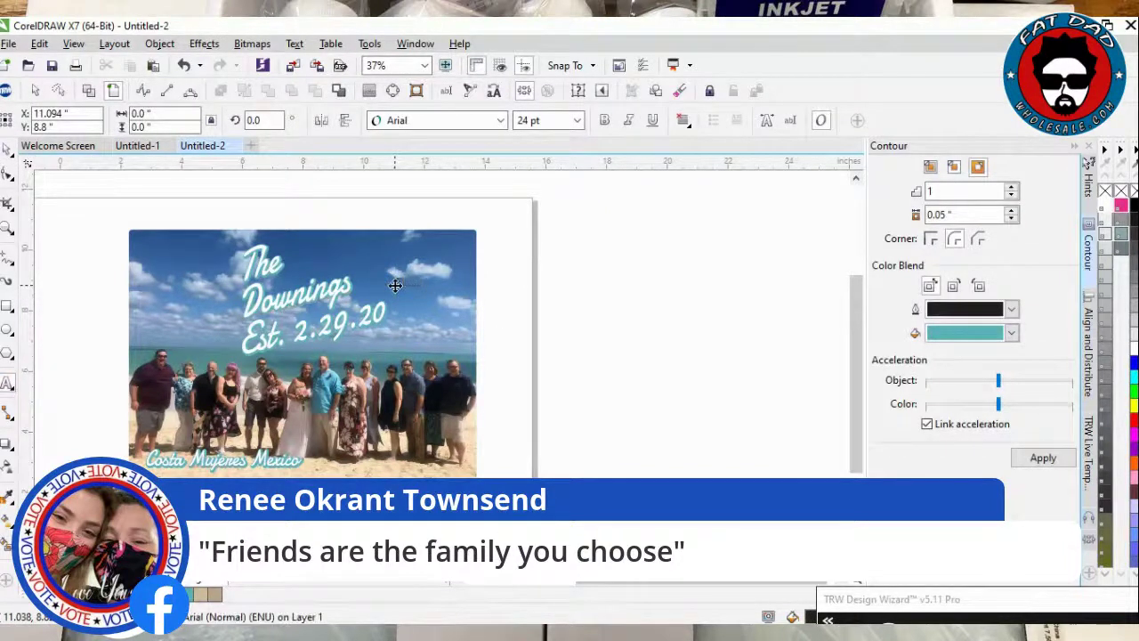
text(Friends a)
text( are the f)
text(a)
text(mily you ch)
text(oose)
key(ctrl+space)
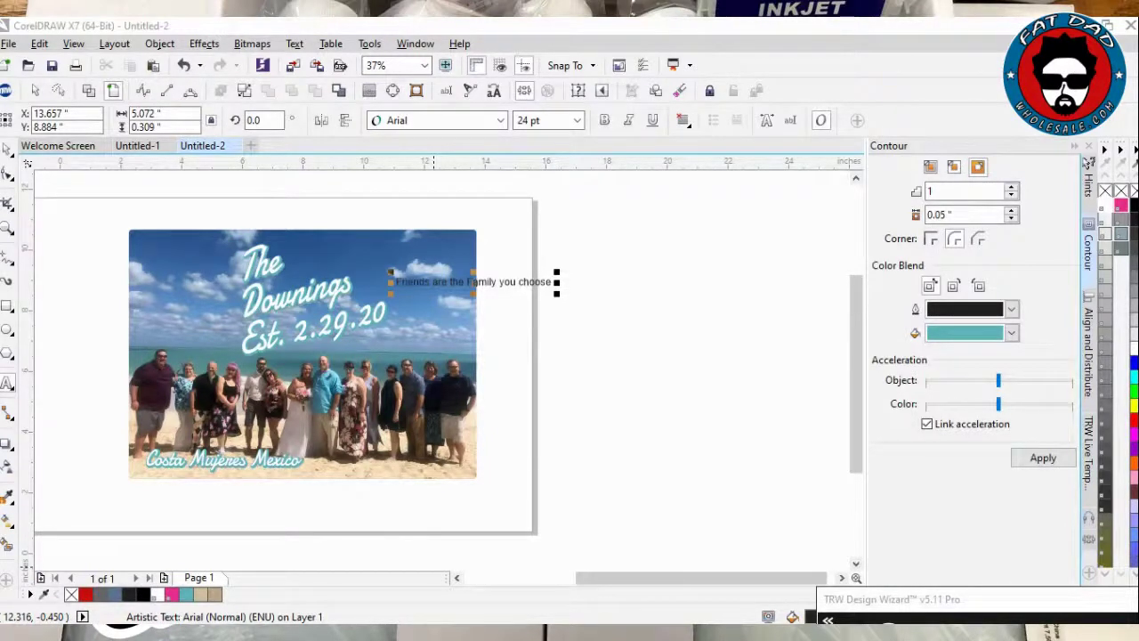
Set the font of the "Friends are the Family you choose" text to Damion.
scroll(411, 284, up, 1)
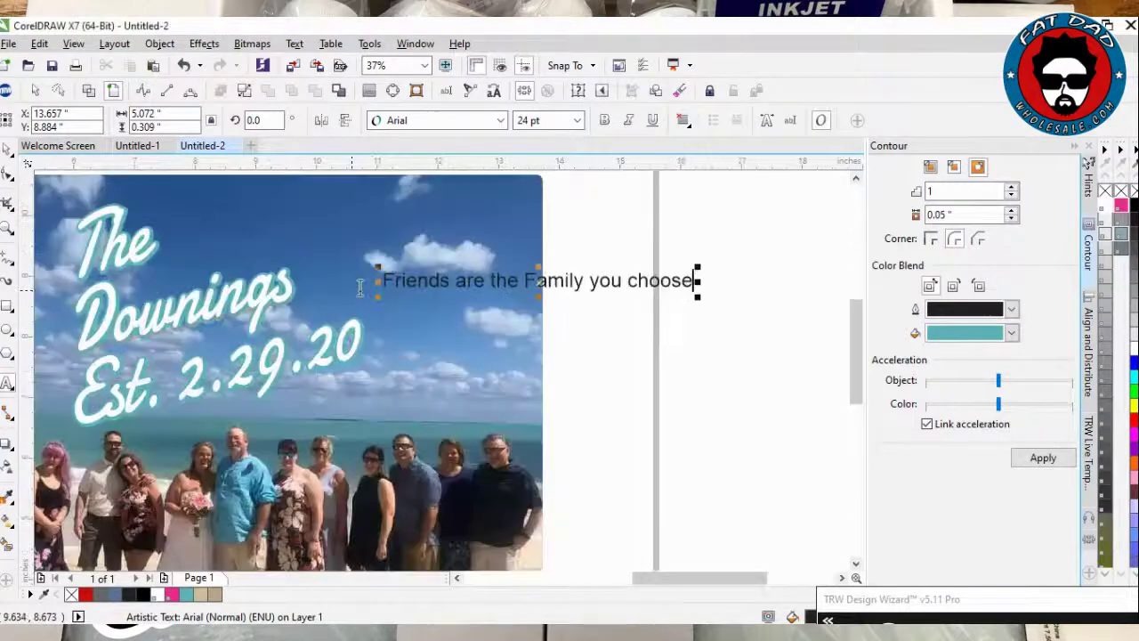
click(7, 149)
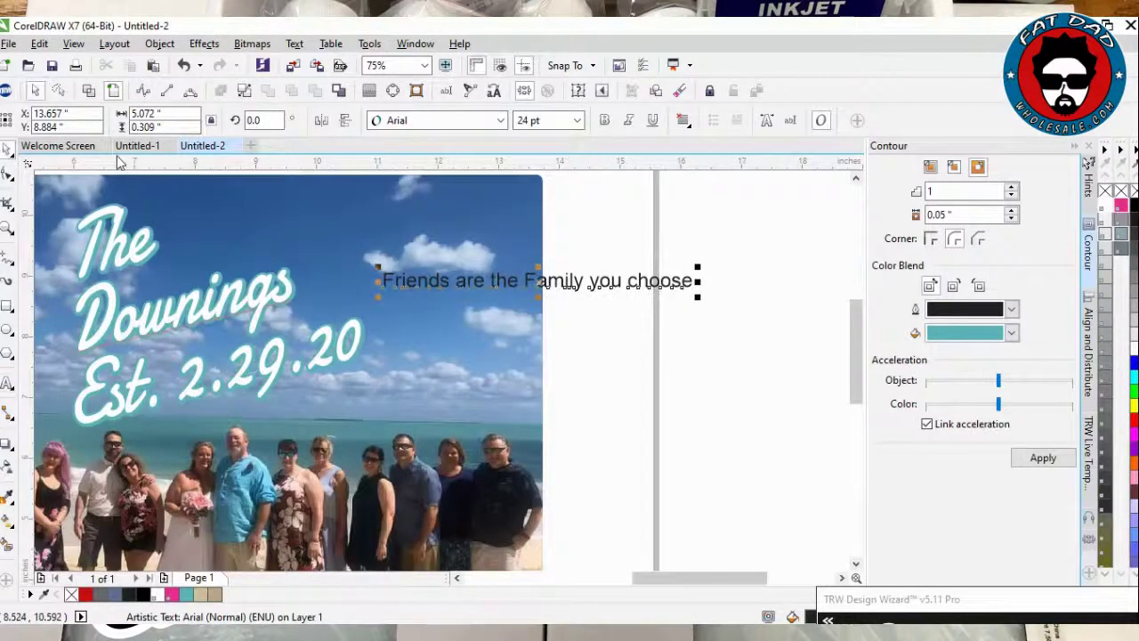
click(434, 121)
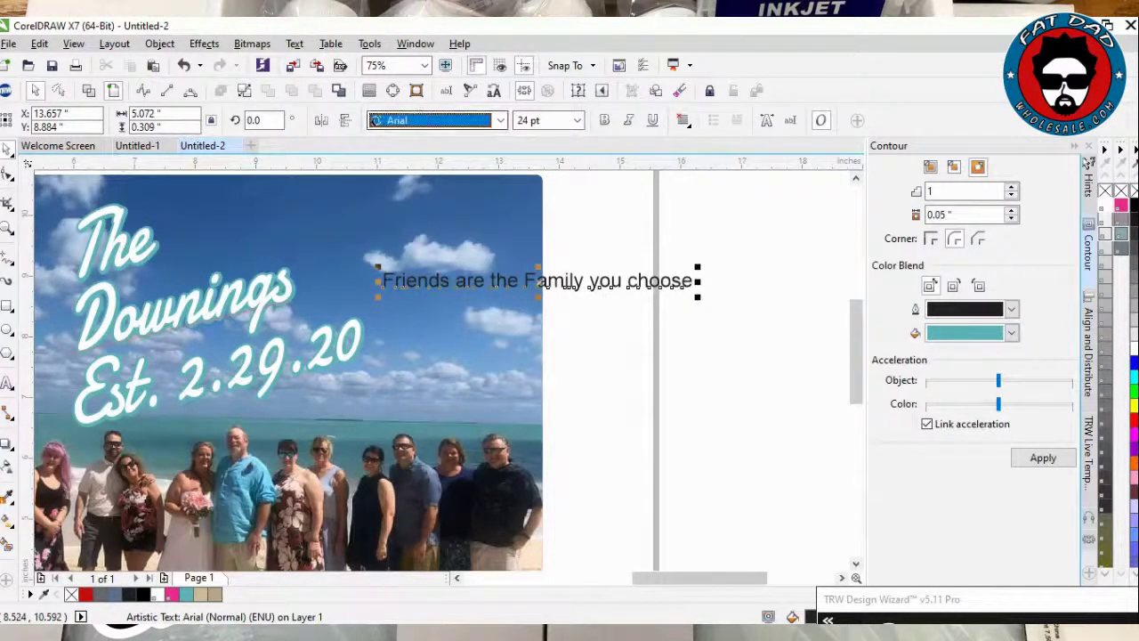
click(501, 120)
click(421, 164)
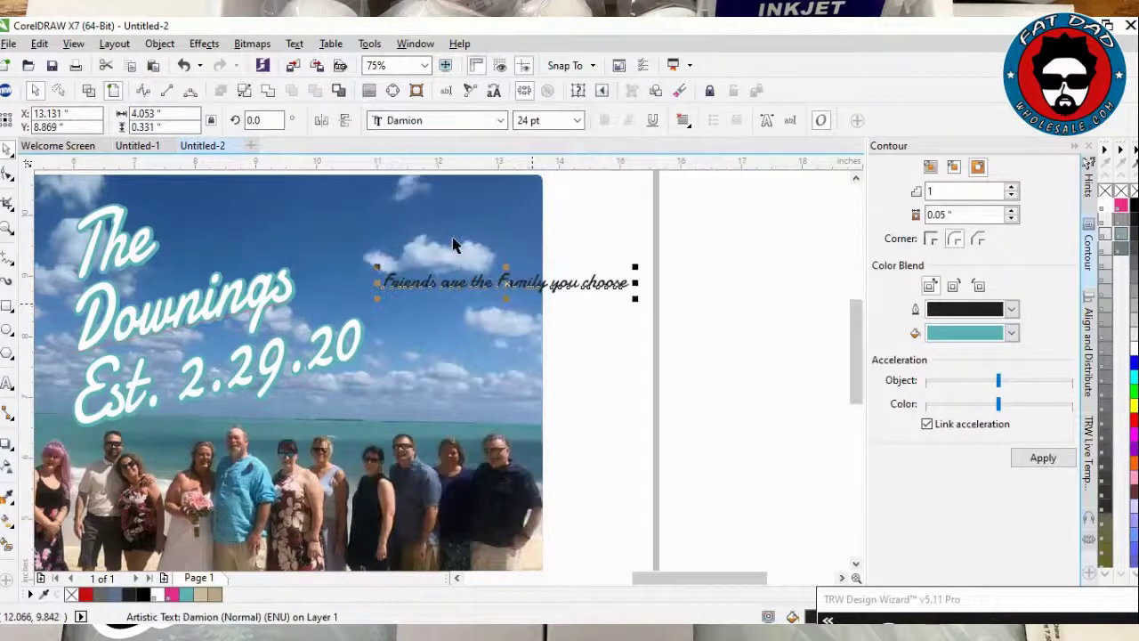
Move the three-line family name and date text off the page to the empty area beside the photo.
click(203, 312)
scroll(203, 312, down, 1)
drag(203, 312, 590, 354)
Move the quote text over the photo's sky and enlarge it to about 10.16 inches wide, nearly spanning the photo.
click(356, 296)
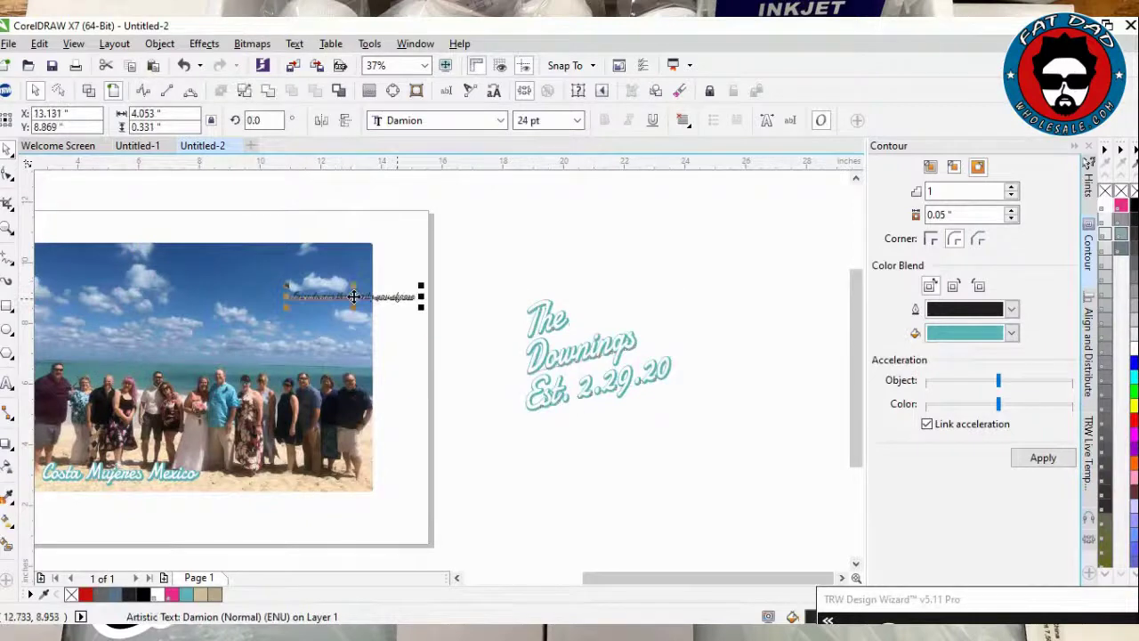
scroll(356, 295, left, 3)
drag(526, 281, 276, 323)
drag(356, 311, 539, 298)
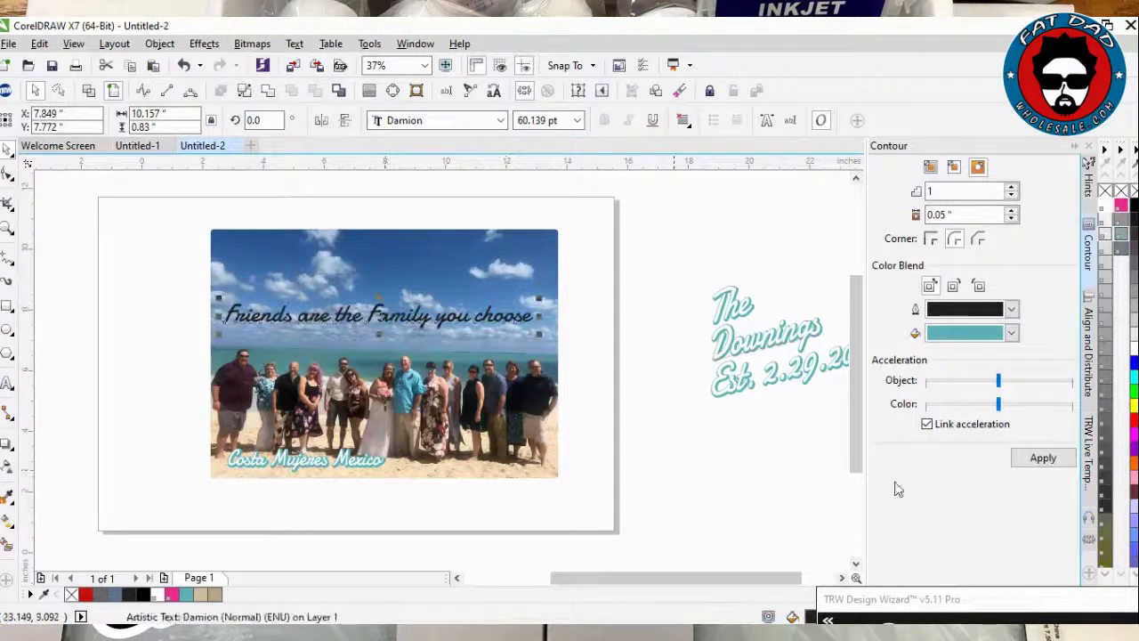
Apply the upward arch envelope from the Design Wizard text effects to the quote and move it higher in the sky.
drag(921, 603, 881, 196)
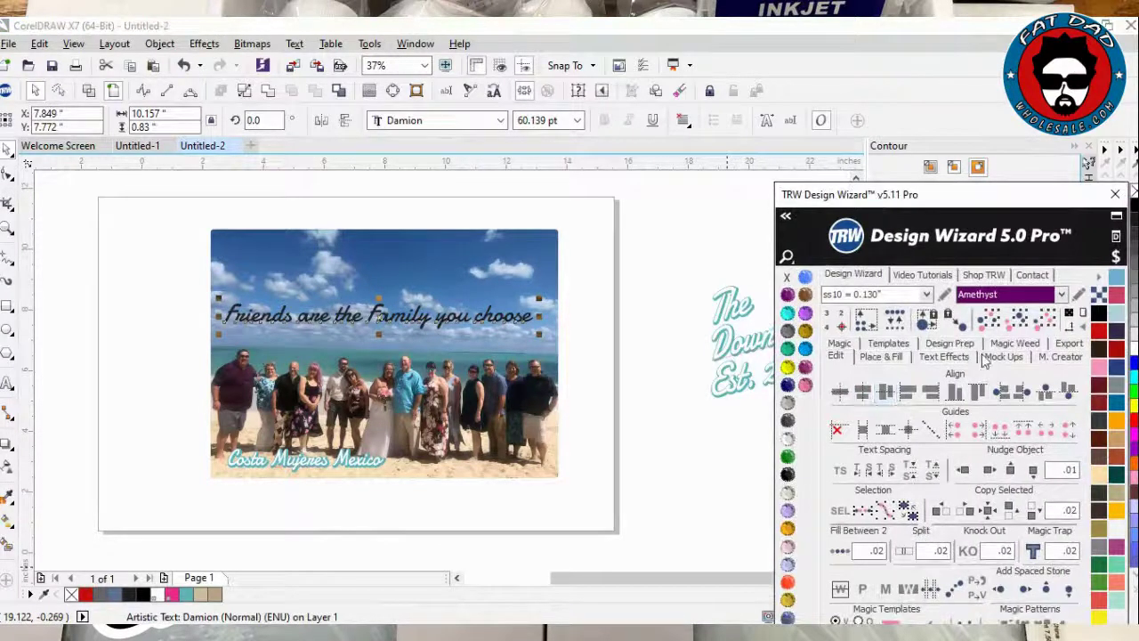
click(944, 356)
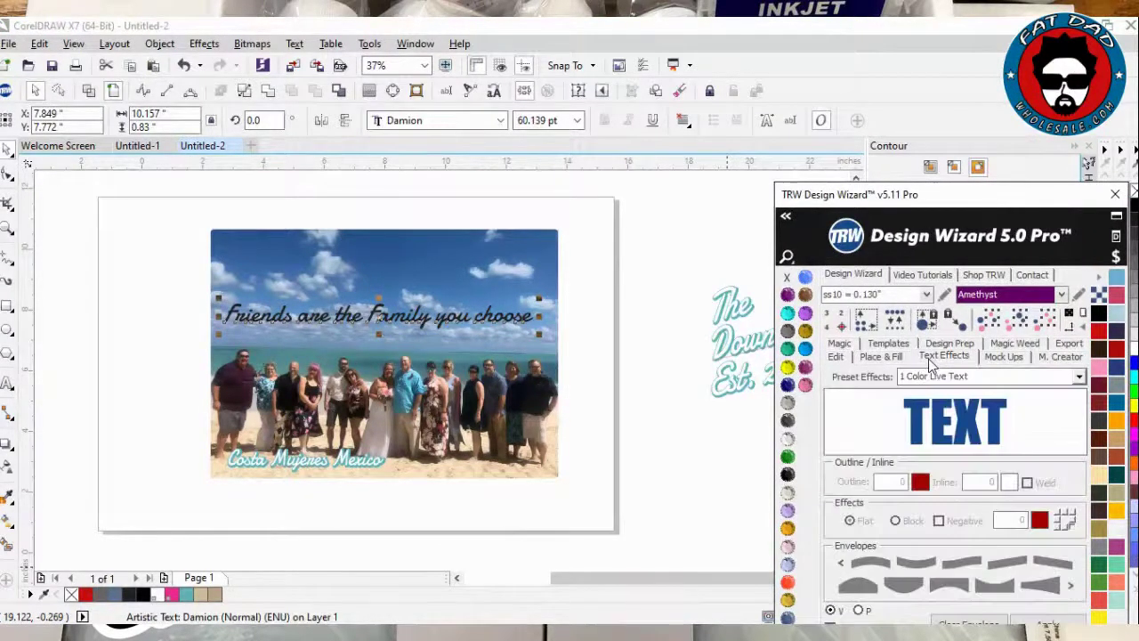
click(886, 573)
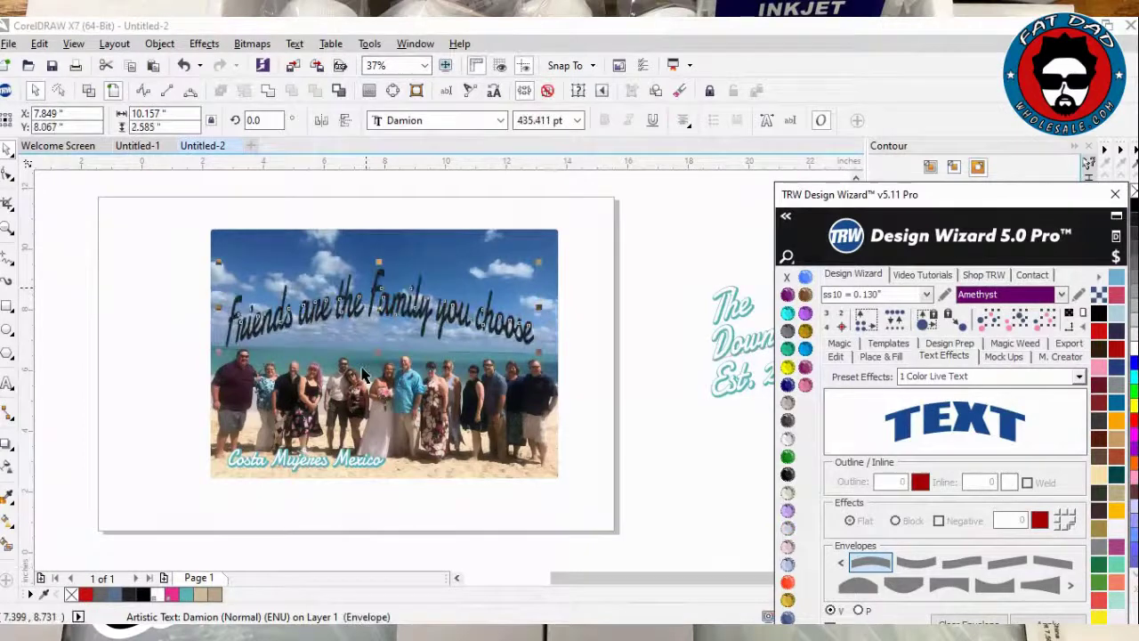
scroll(379, 317, up, 2)
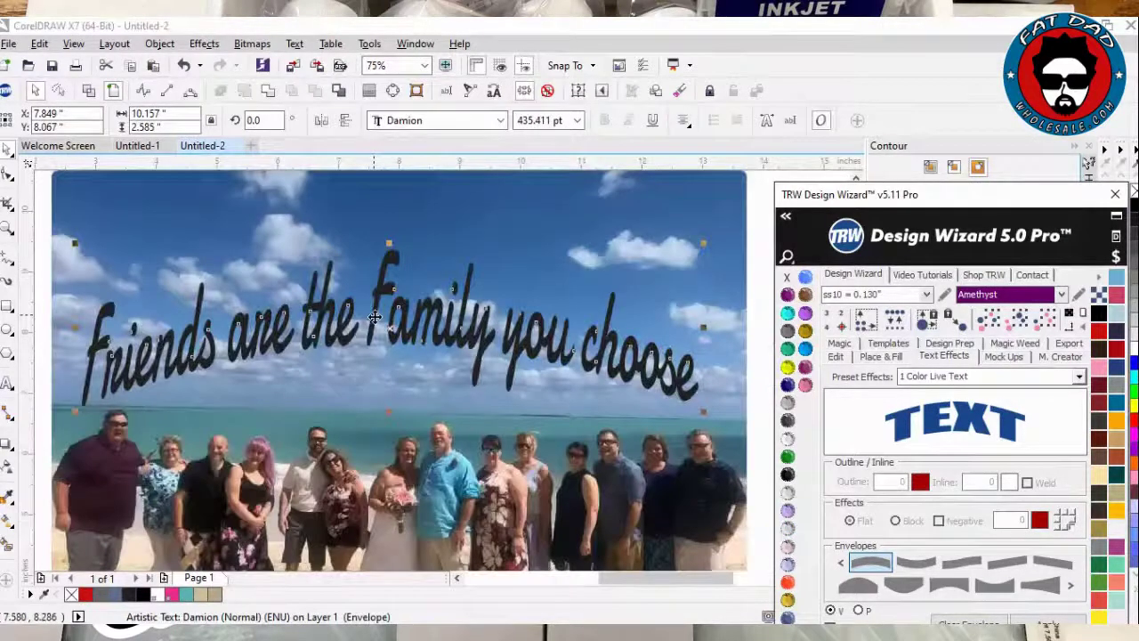
drag(374, 317, 384, 286)
Clear the Design Wizard window out of the way and fill the arched quote text with white.
drag(970, 196, 971, 565)
click(1106, 203)
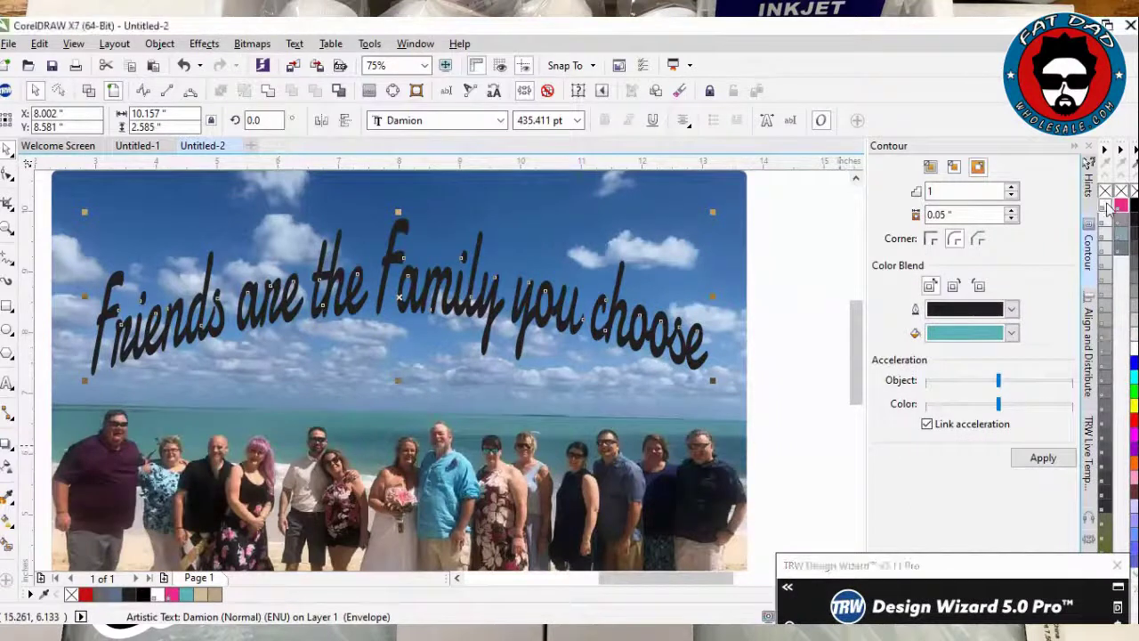
click(1107, 207)
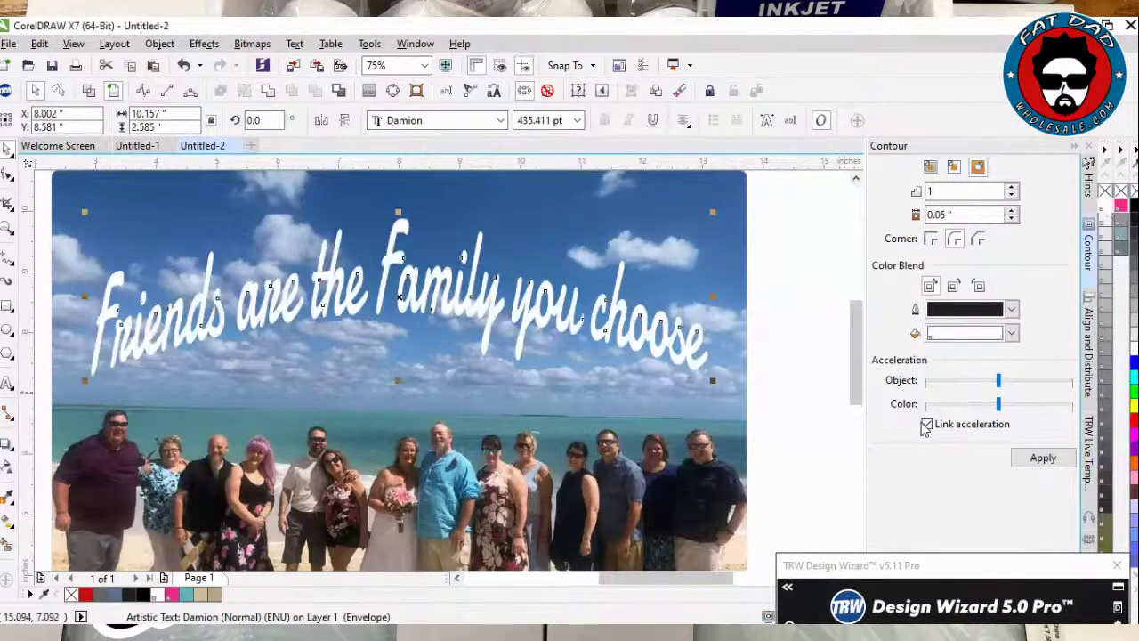
Apply a one-step 0.05-inch outside contour to the arched quote and color it with the teal sampled from the document palette.
click(1044, 459)
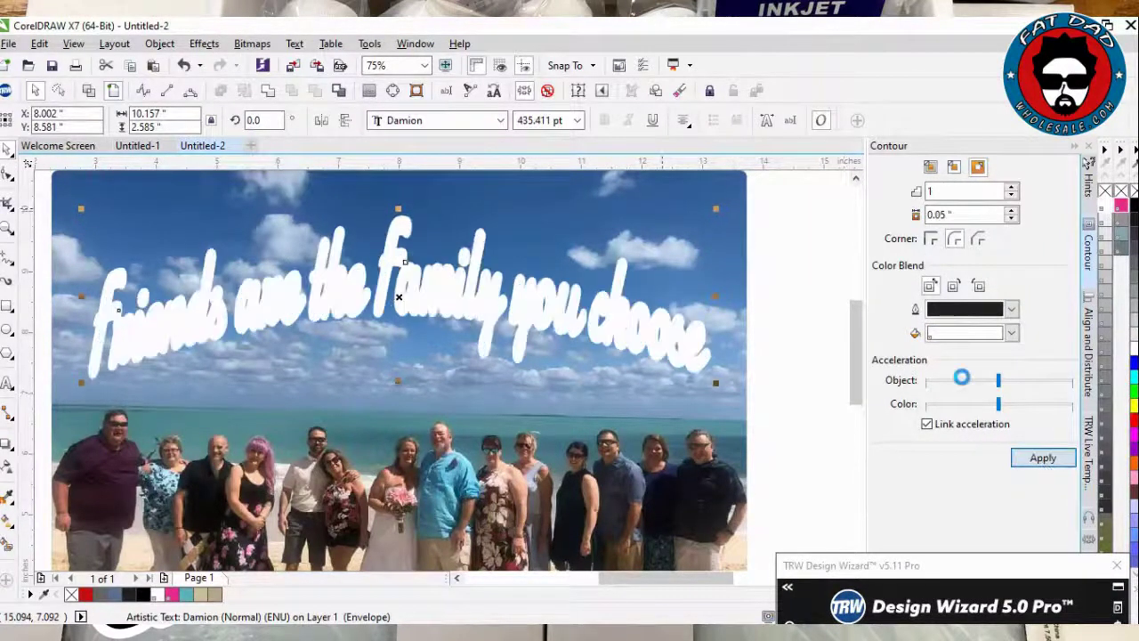
click(1012, 333)
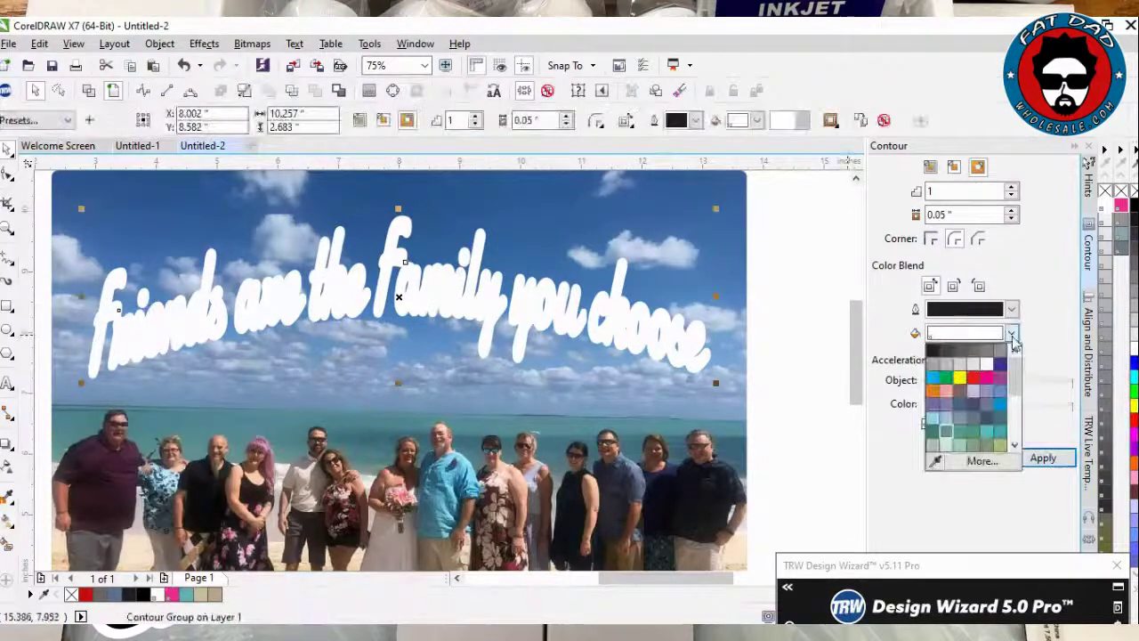
click(935, 457)
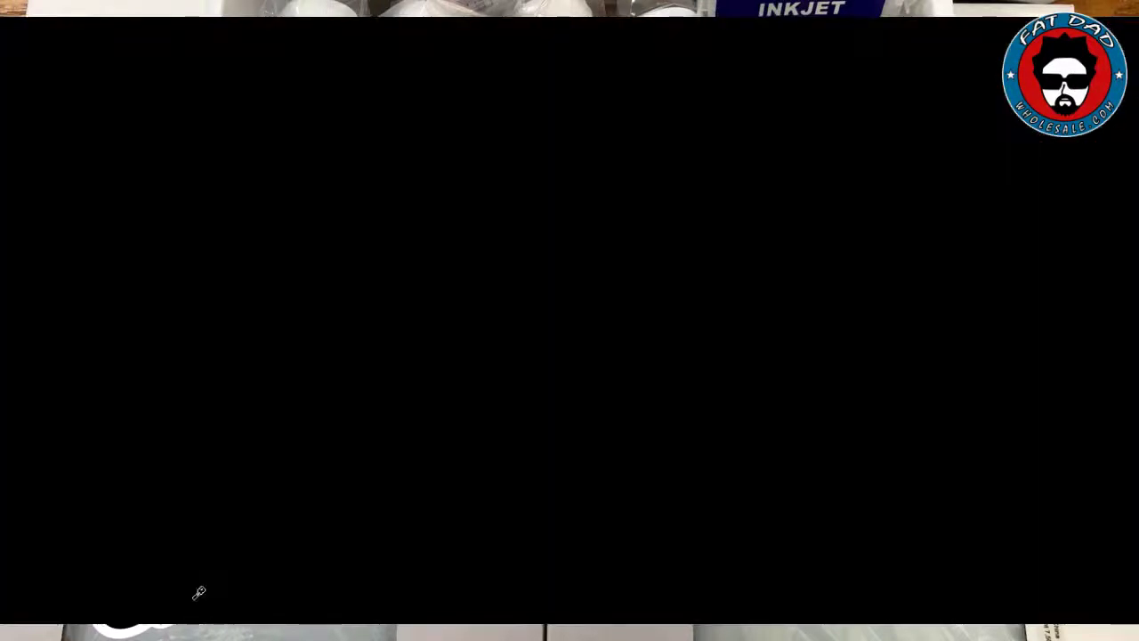
click(198, 593)
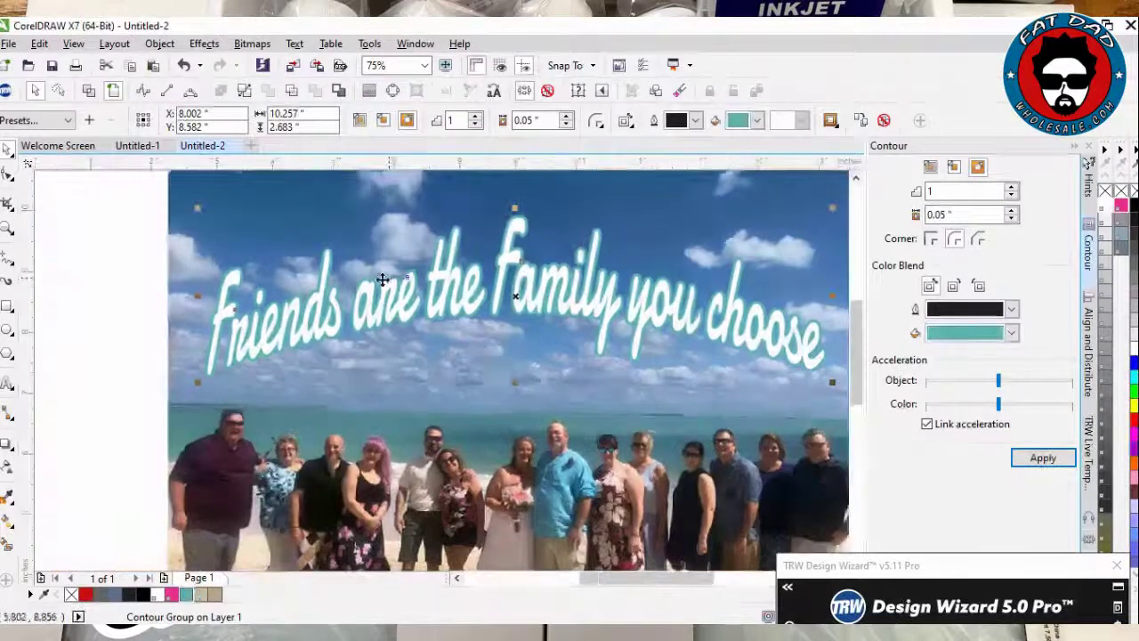
Shift the arched quote slightly up and to the left in the photo's sky.
mouse_move(390, 279)
mouse_down()
mouse_move(380, 279)
mouse_move(389, 288)
mouse_move(396, 275)
mouse_up()
scroll(364, 287, down, 2)
scroll(412, 376, up, 2)
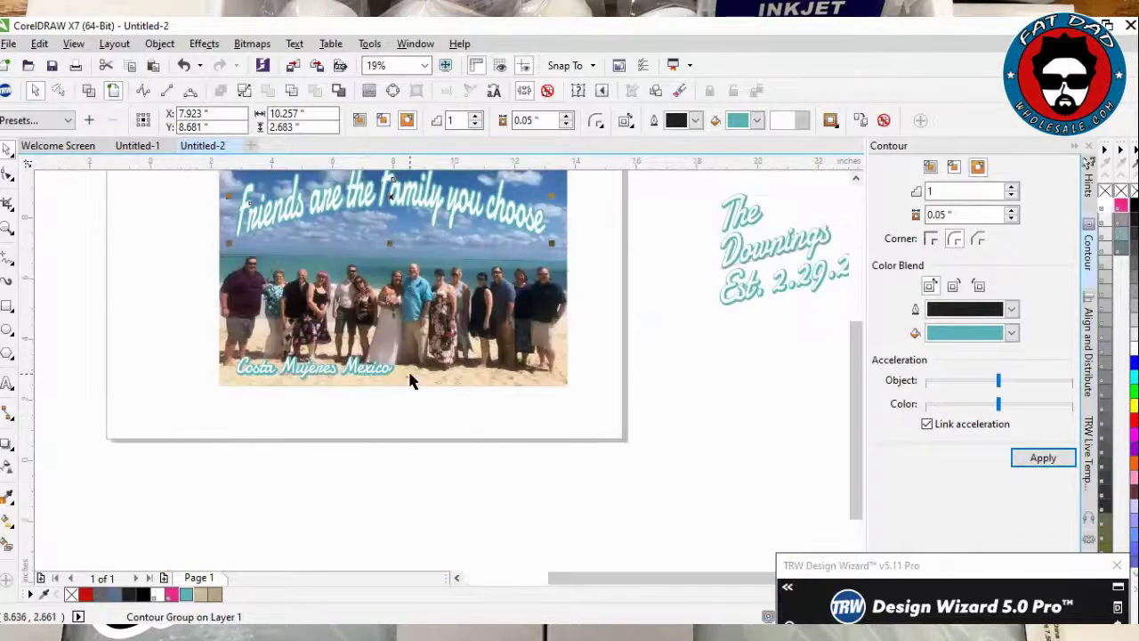
Append the date 2.29.2020 to the end of the "Costa Mujeres Mexico" caption on the sand.
scroll(206, 400, up, 3)
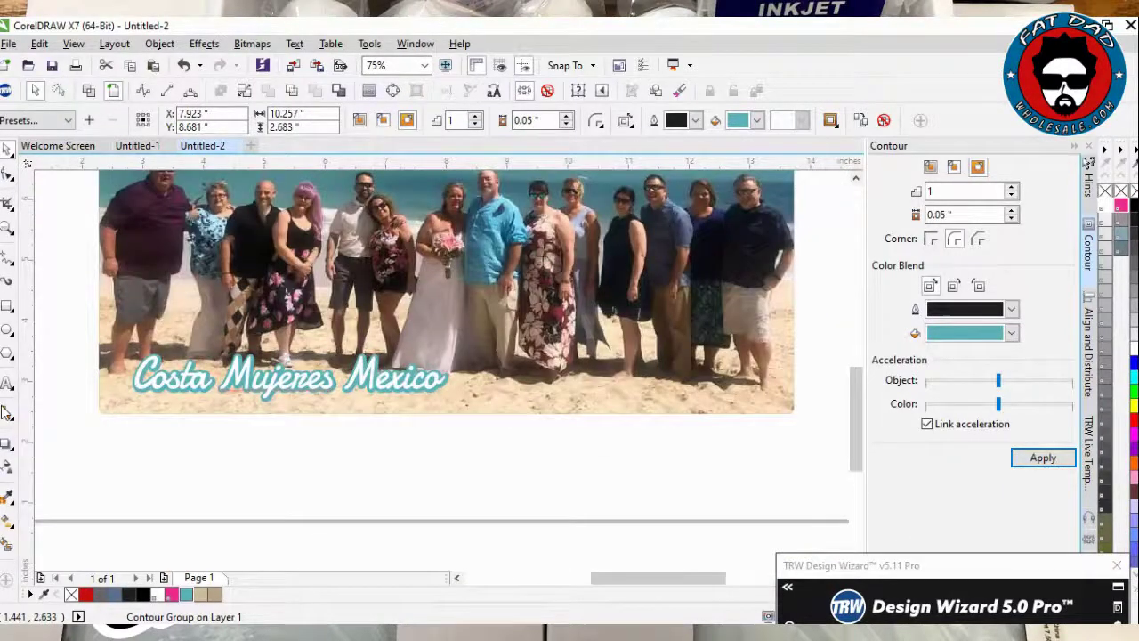
click(6, 384)
click(444, 387)
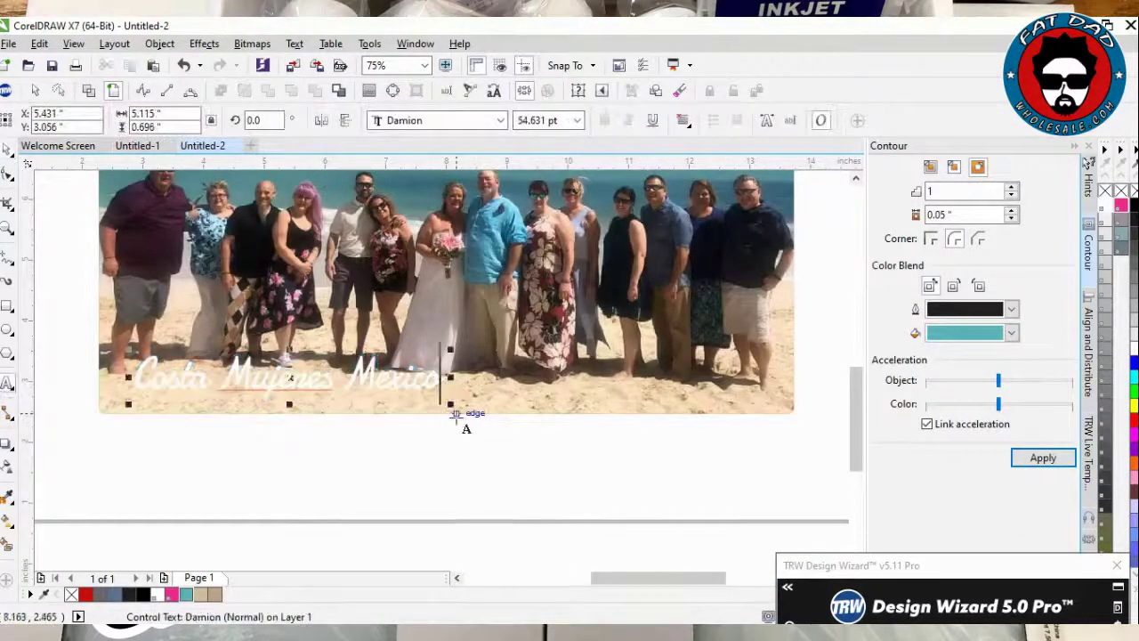
text(2)
text( 2.29)
text(.20)
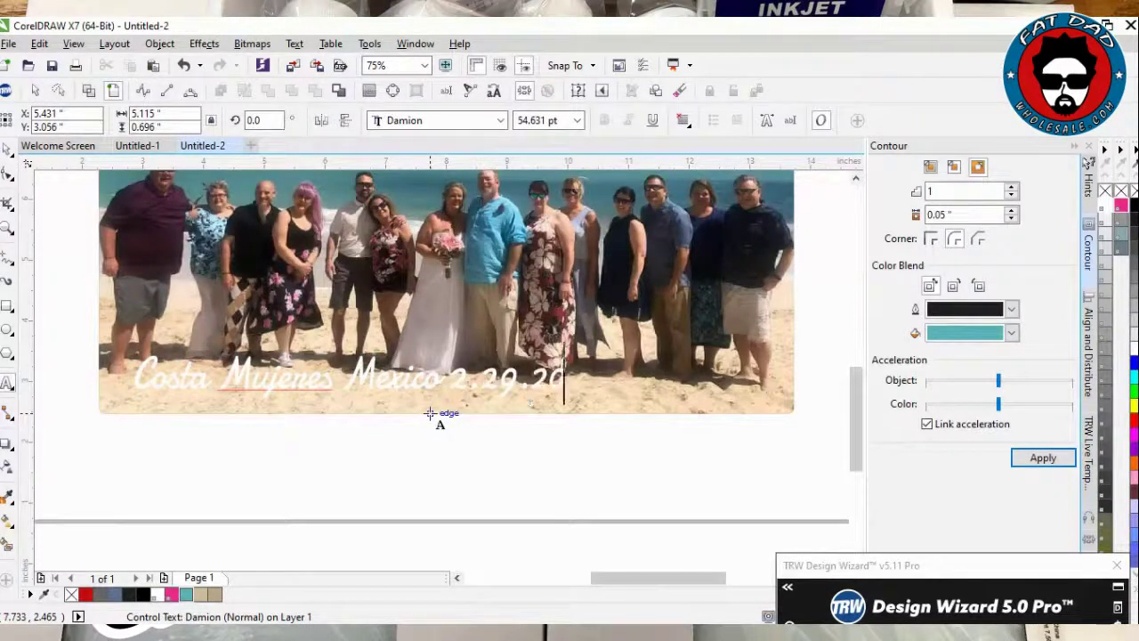
text(20)
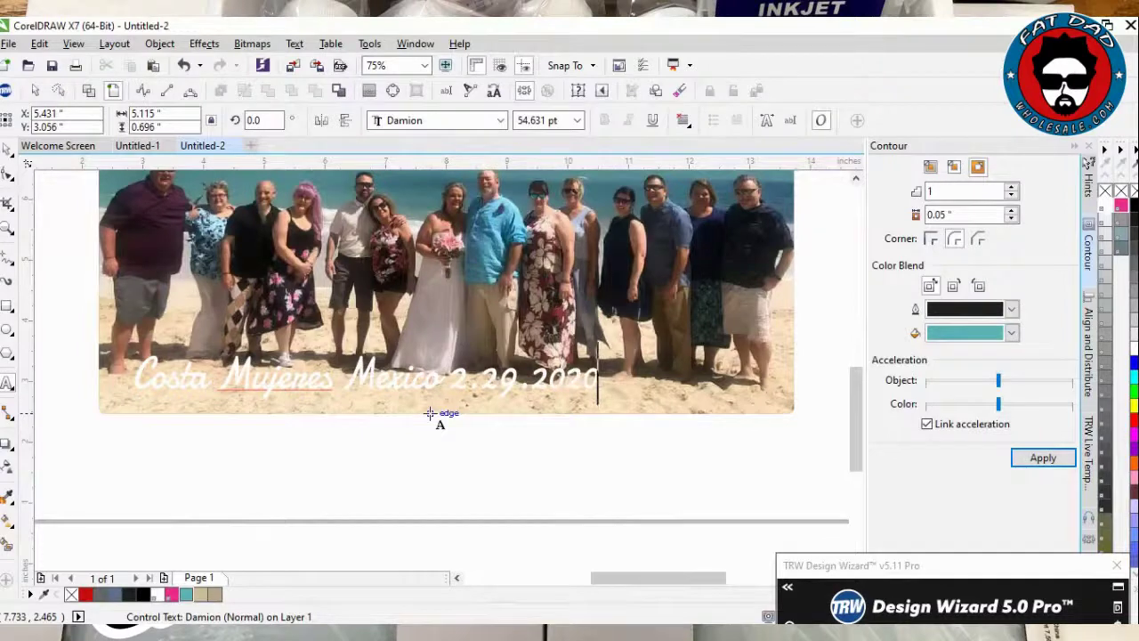
click(7, 151)
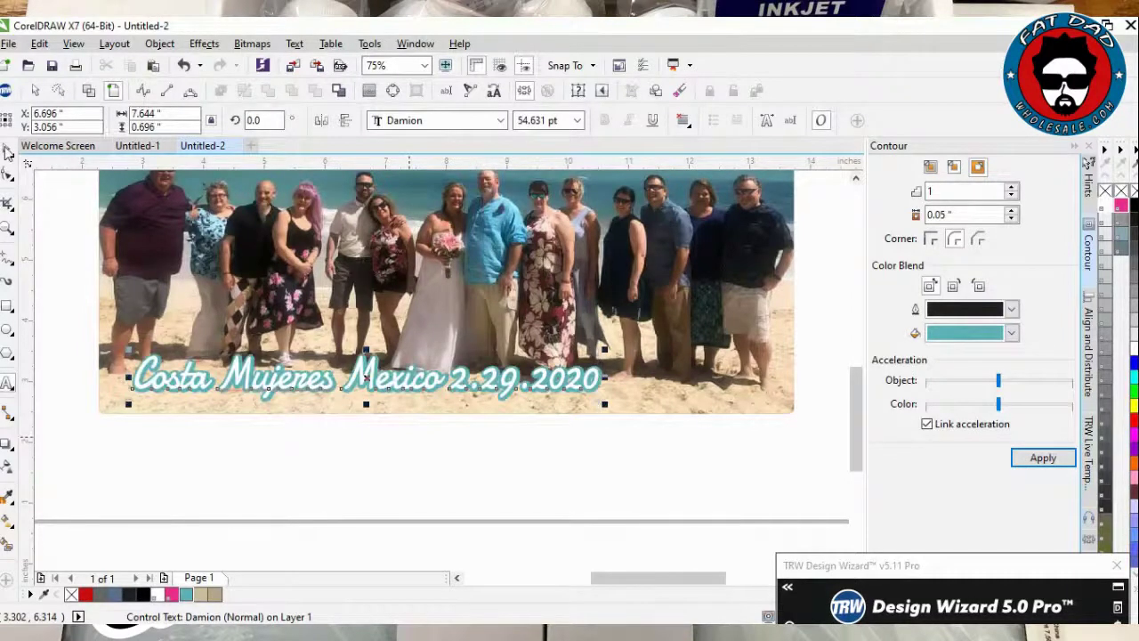
Reposition the dated caption on the sand and center it horizontally on the photo with the Design Wizard align command.
drag(267, 384, 325, 385)
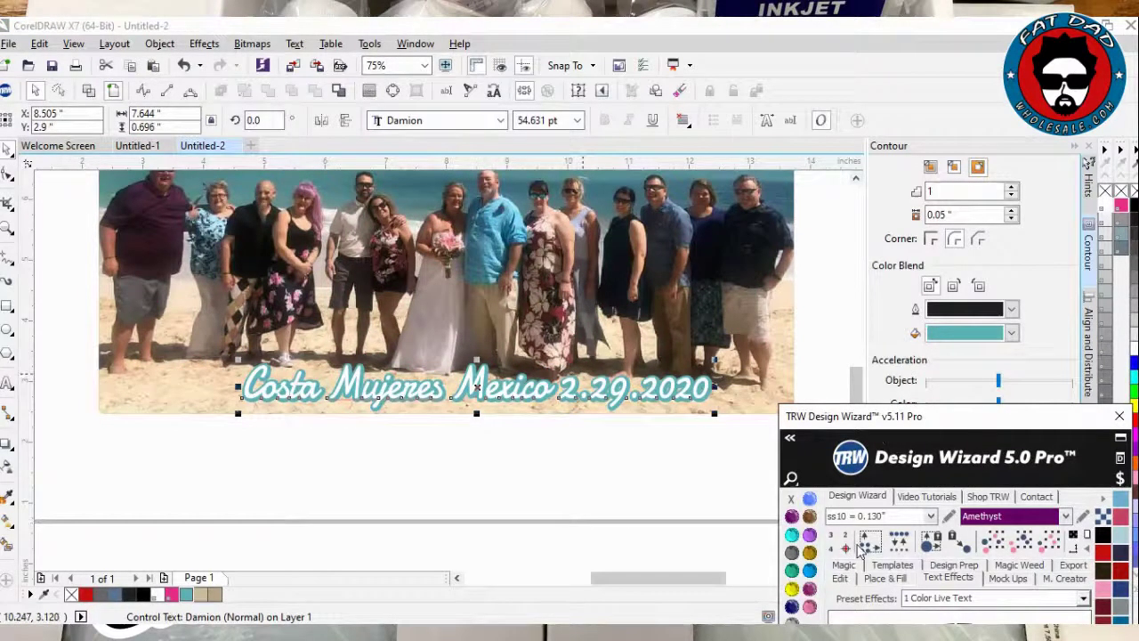
click(847, 581)
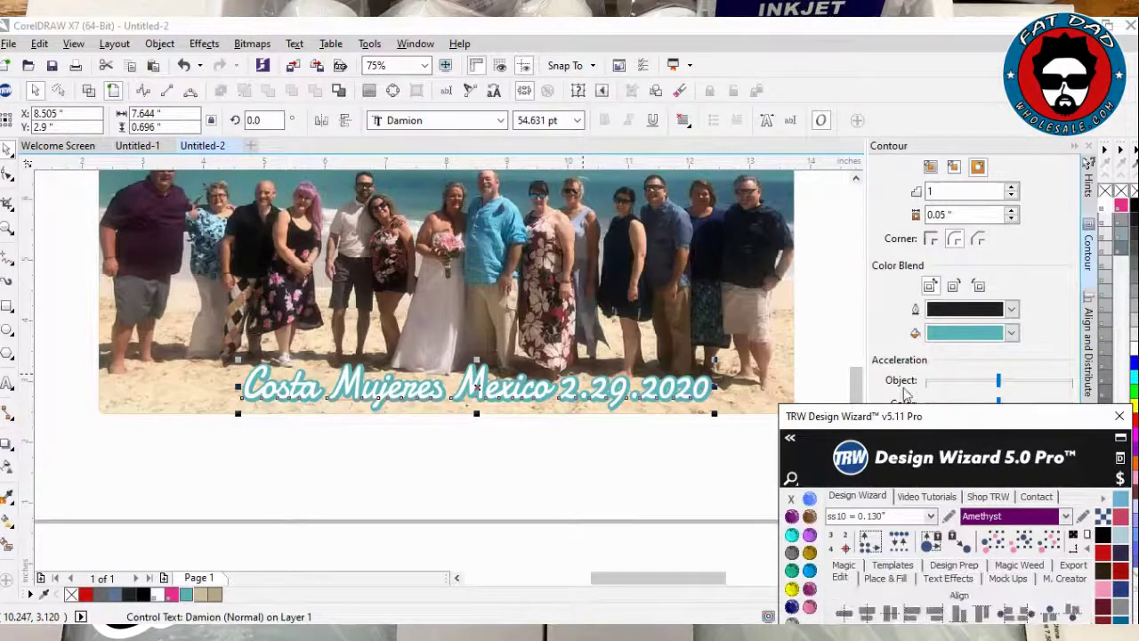
drag(844, 416, 851, 365)
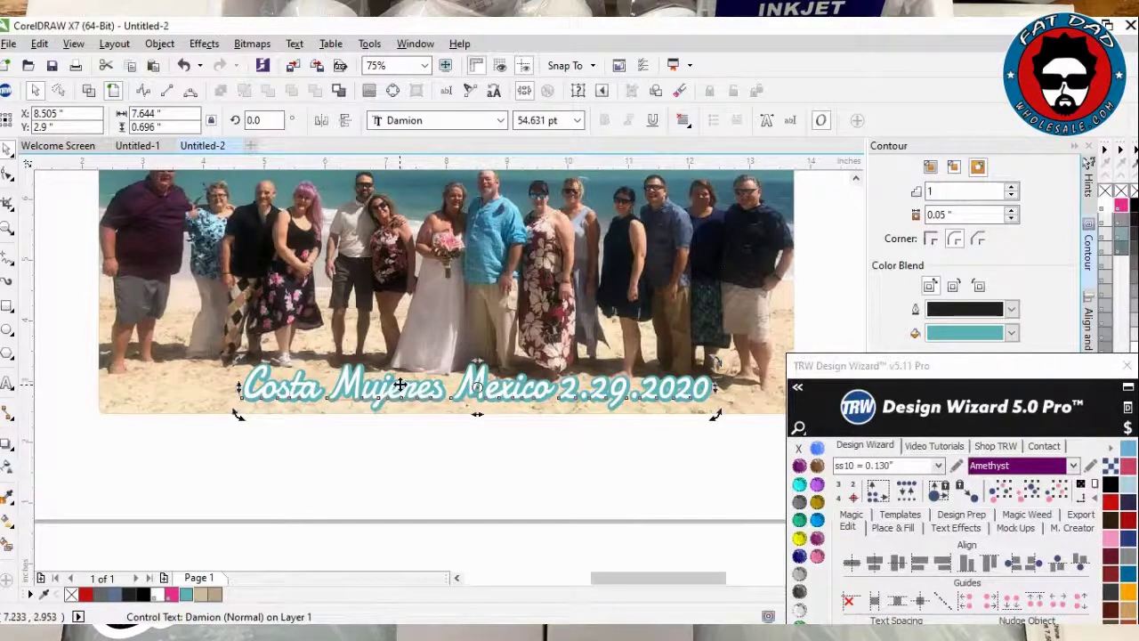
drag(342, 386, 320, 372)
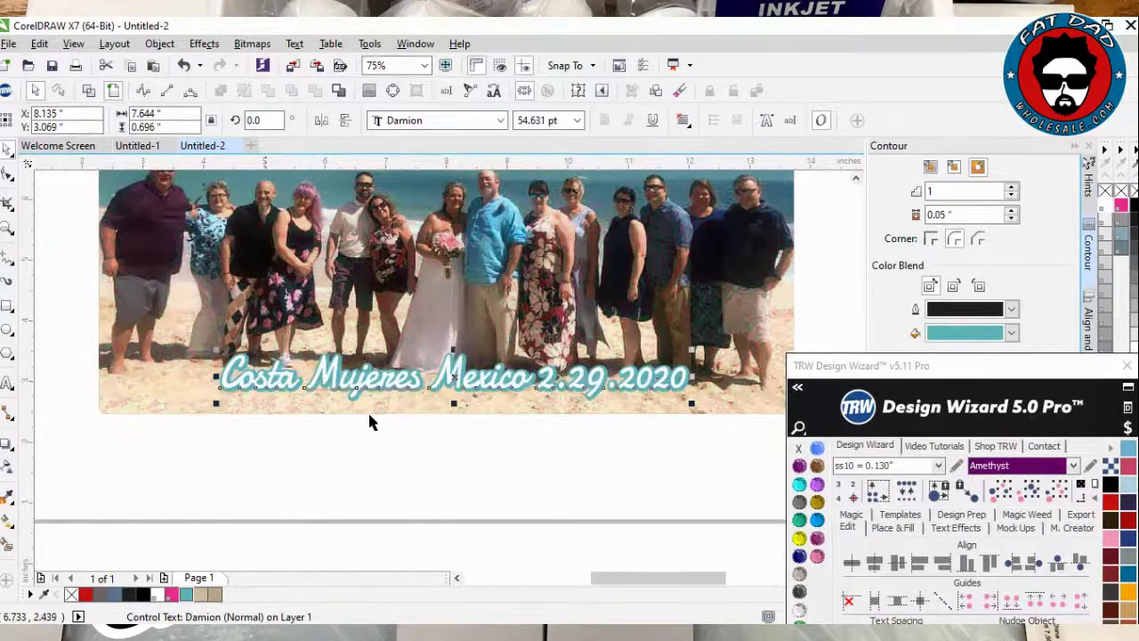
shift+click(172, 389)
click(874, 561)
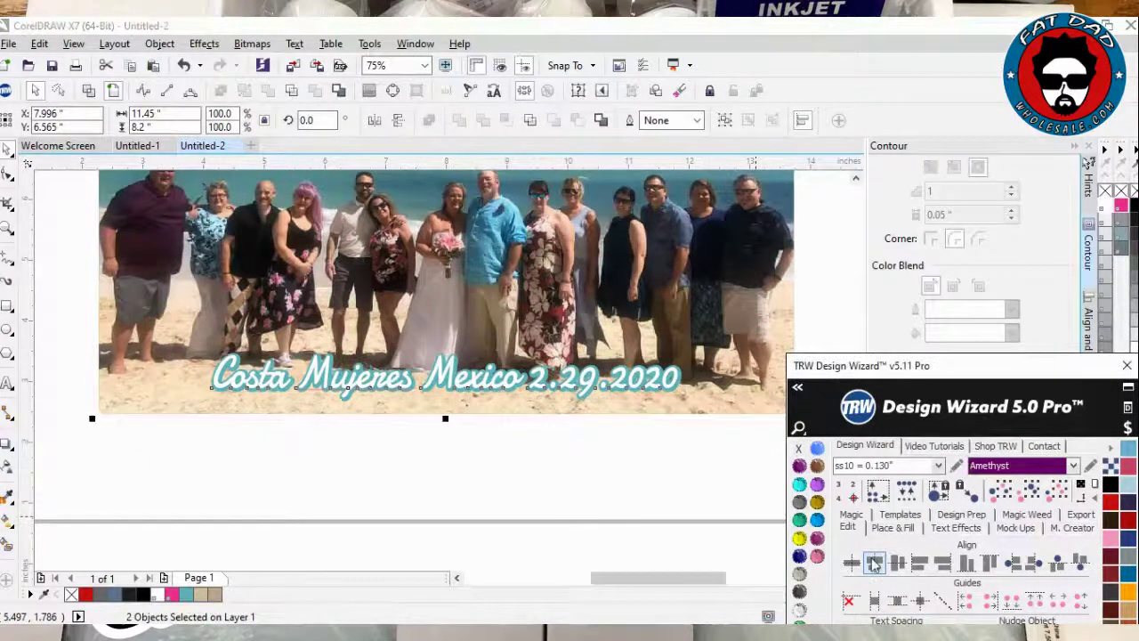
Center the arched quote horizontally on the photo with the Design Wizard align command.
drag(586, 466, 581, 526)
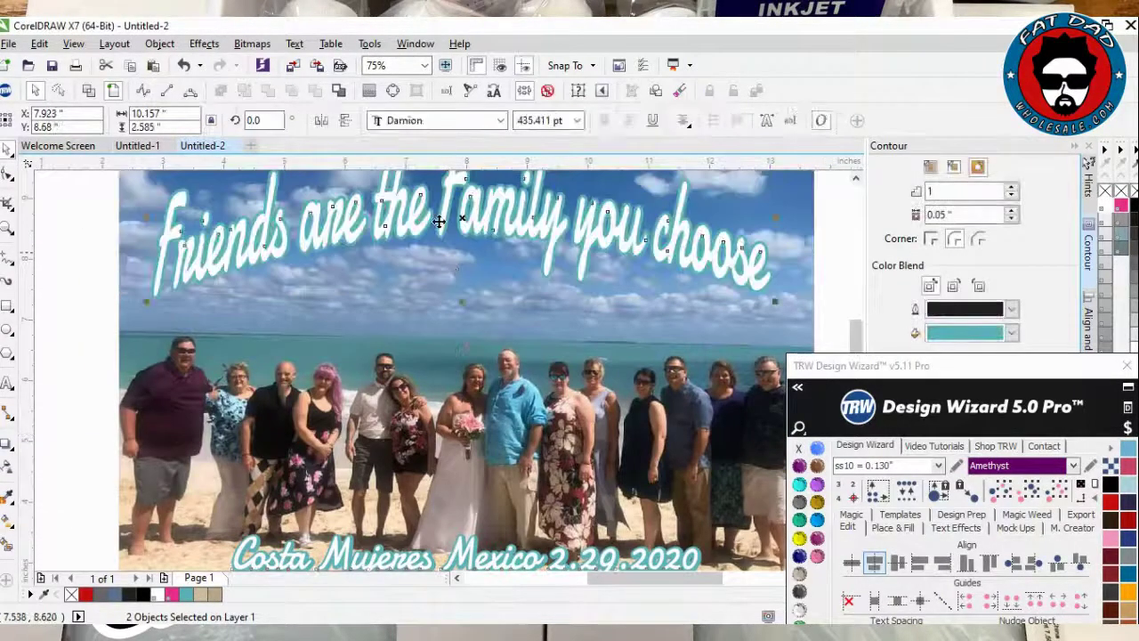
shift+click(521, 330)
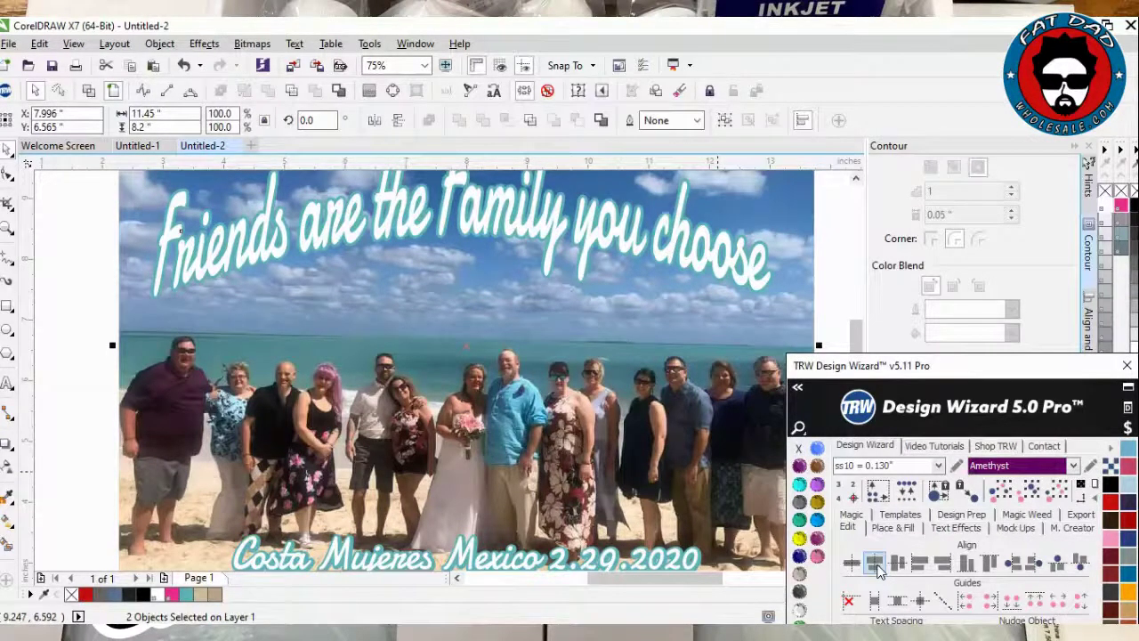
click(876, 563)
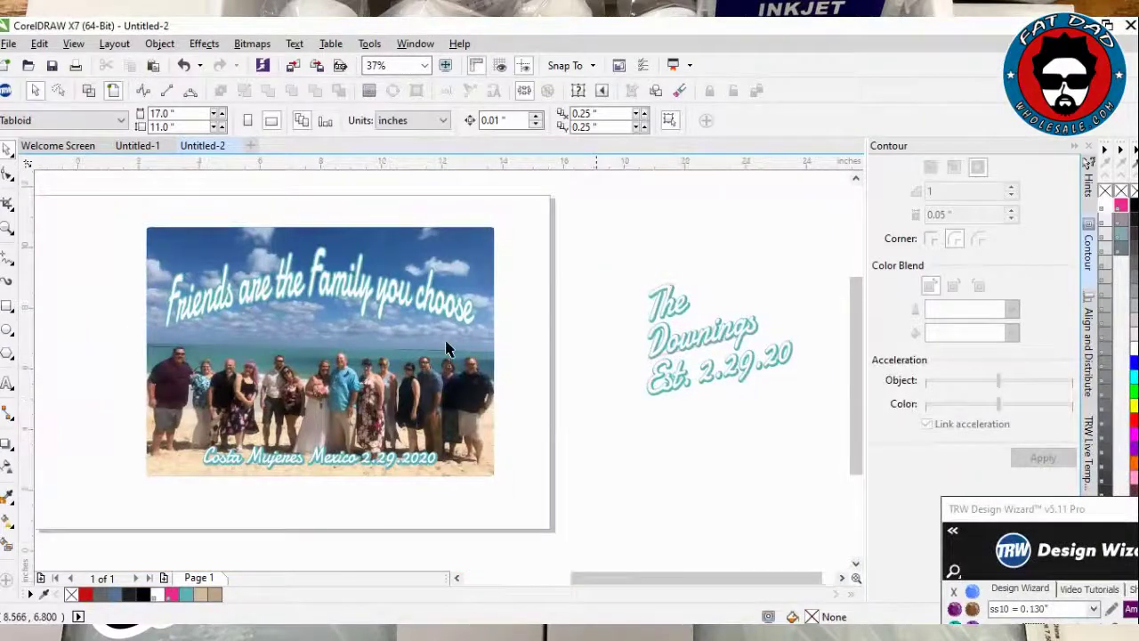
Delete the spare family-name and date text lying beside the page.
click(785, 423)
key(Delete)
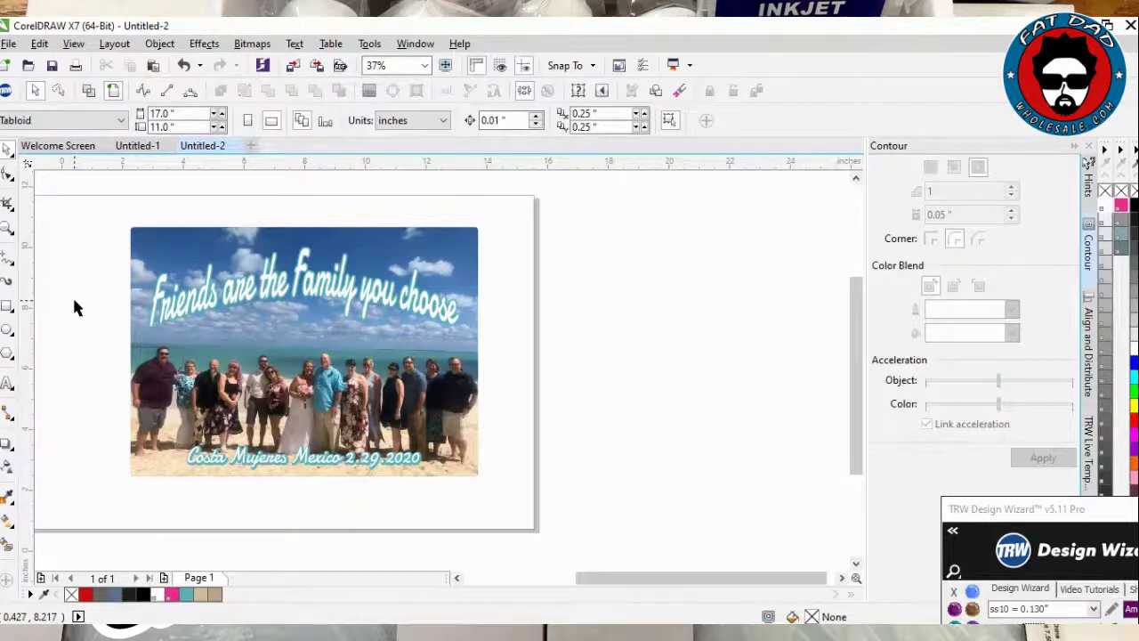
Check the Epson WF-7610 printer's main and additional properties, accept them and print one copy of the current document.
key(ctrl+p)
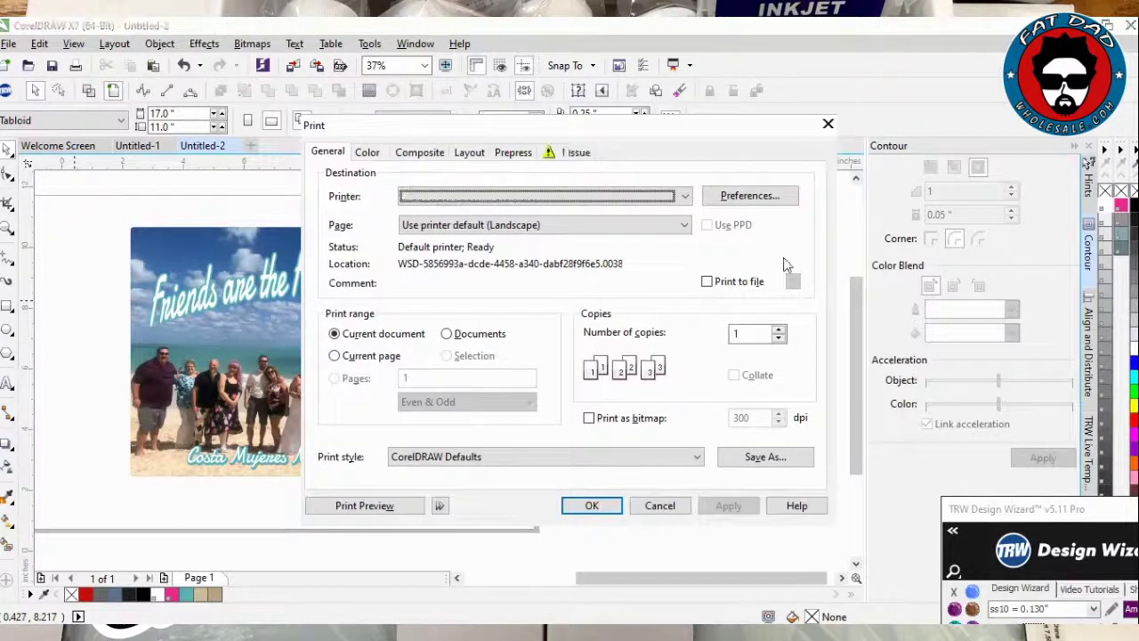
click(726, 198)
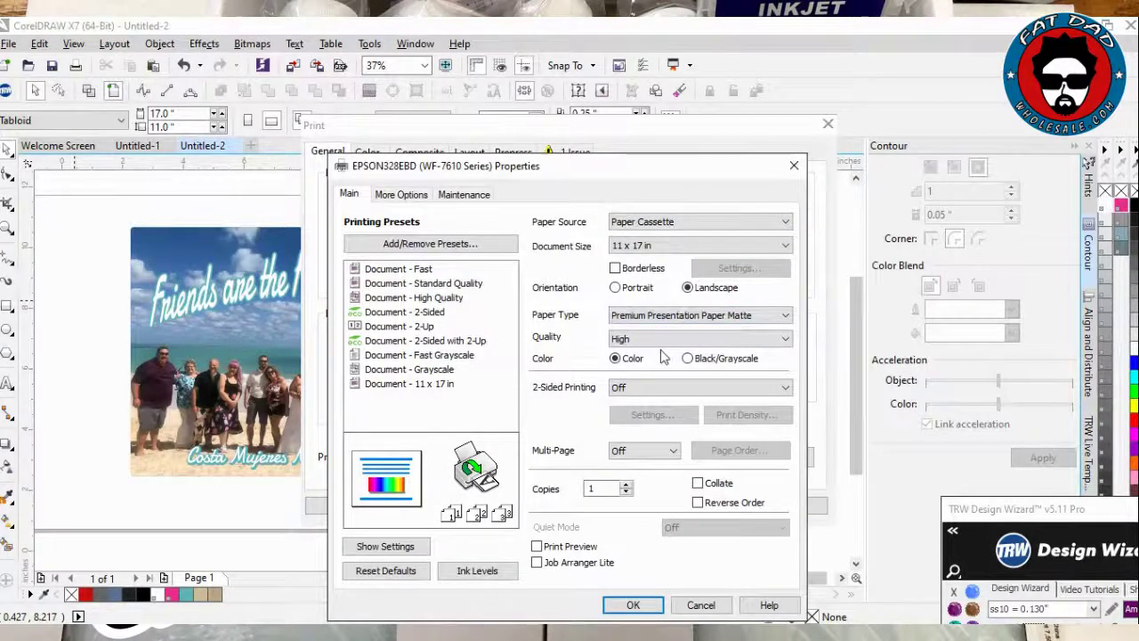
click(402, 194)
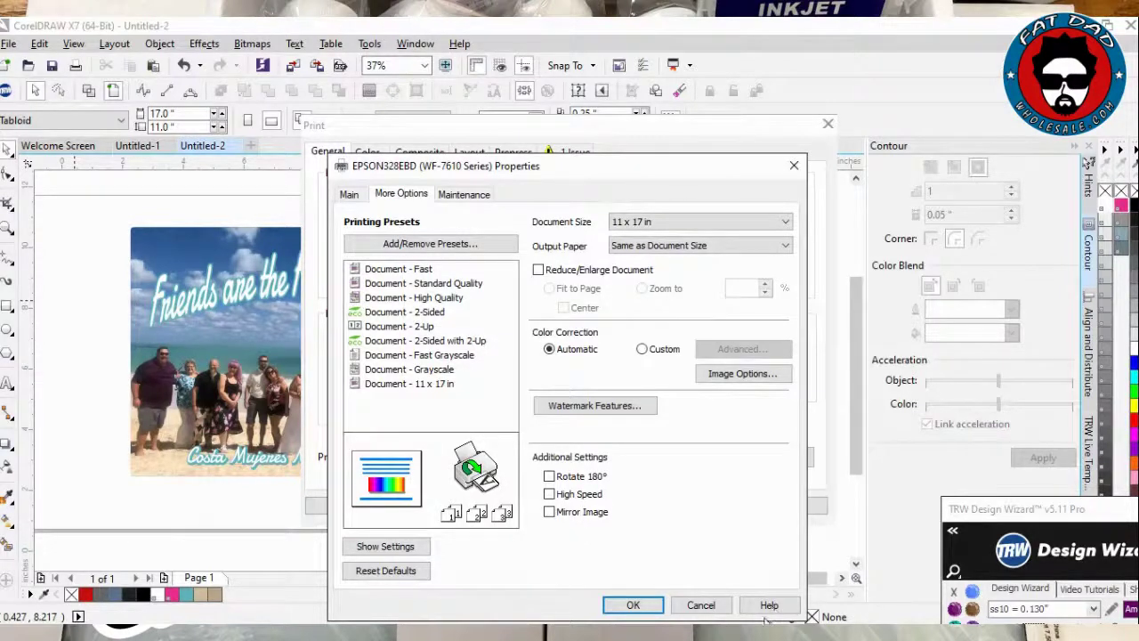
drag(707, 170, 763, 89)
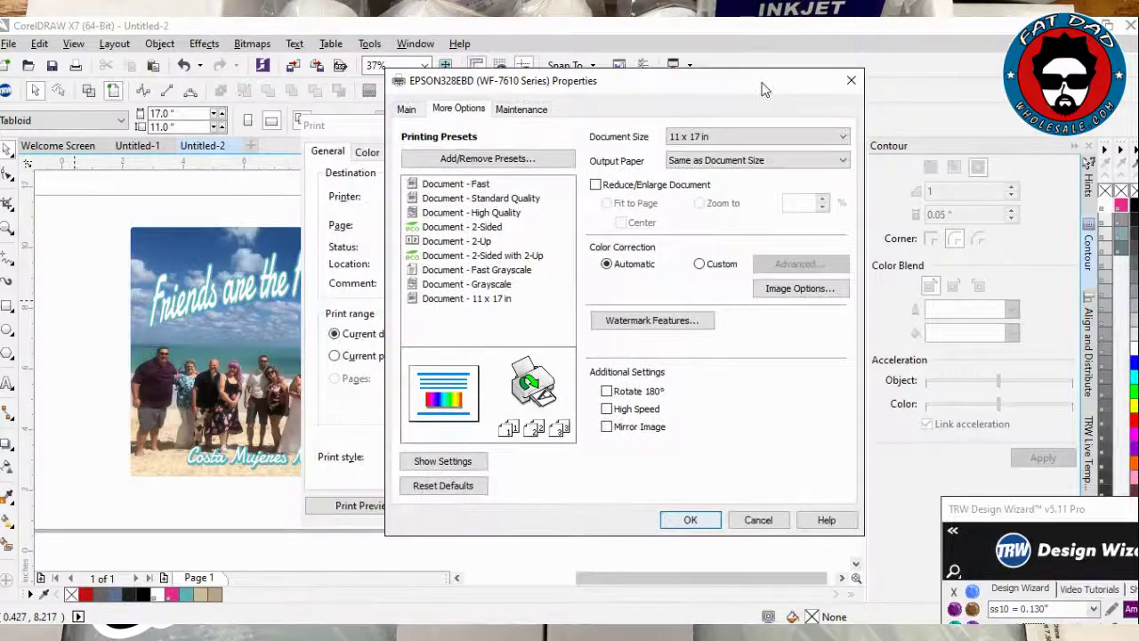
click(691, 520)
click(618, 508)
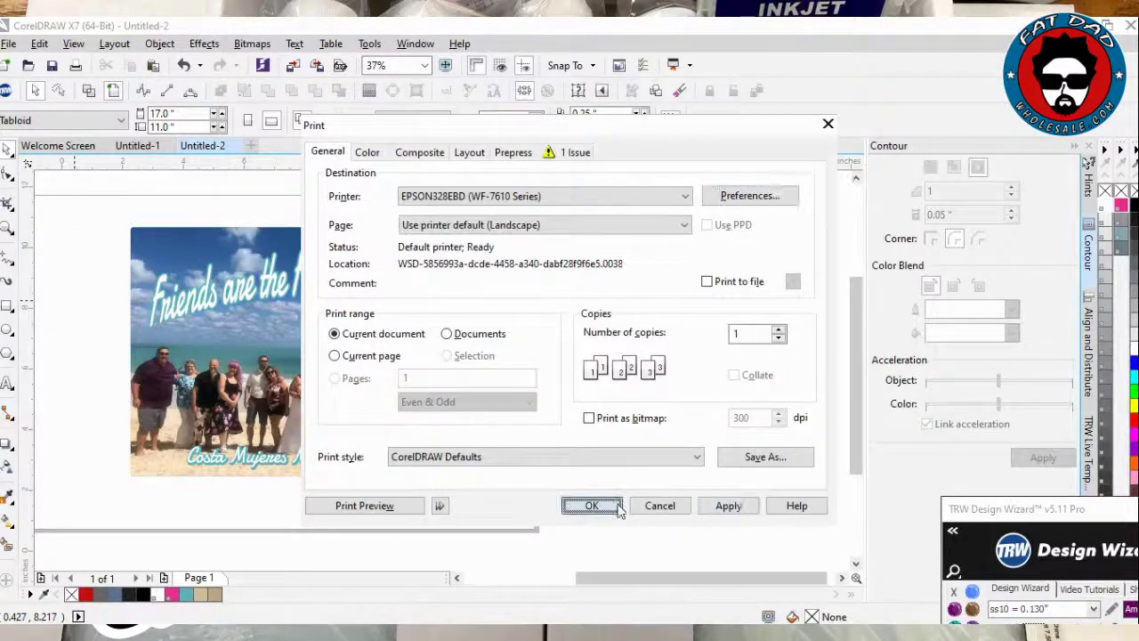